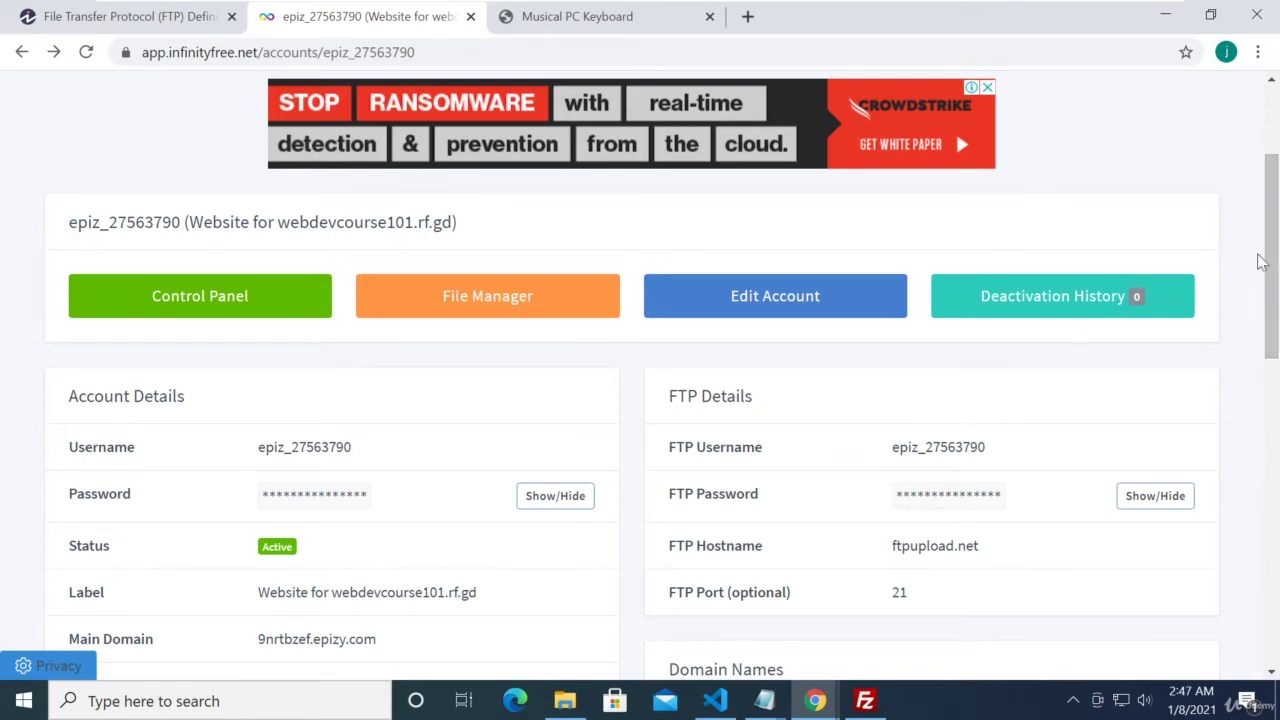
- Go back to the InfinityFree Your Accounts list via Home
mouse_move(1264, 262)
mouse_down()
mouse_move(1272, 290)
mouse_move(1268, 238)
mouse_up()
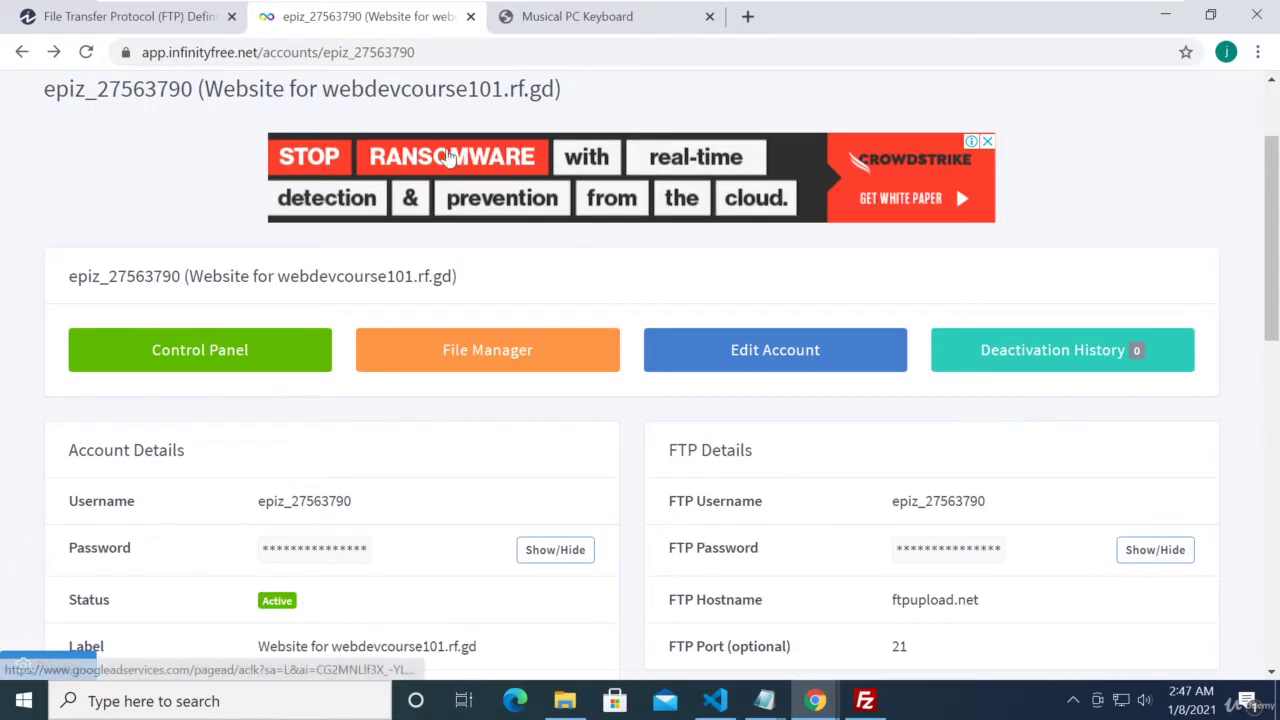
scroll(385, 440, down, 1)
scroll(395, 420, down, 2)
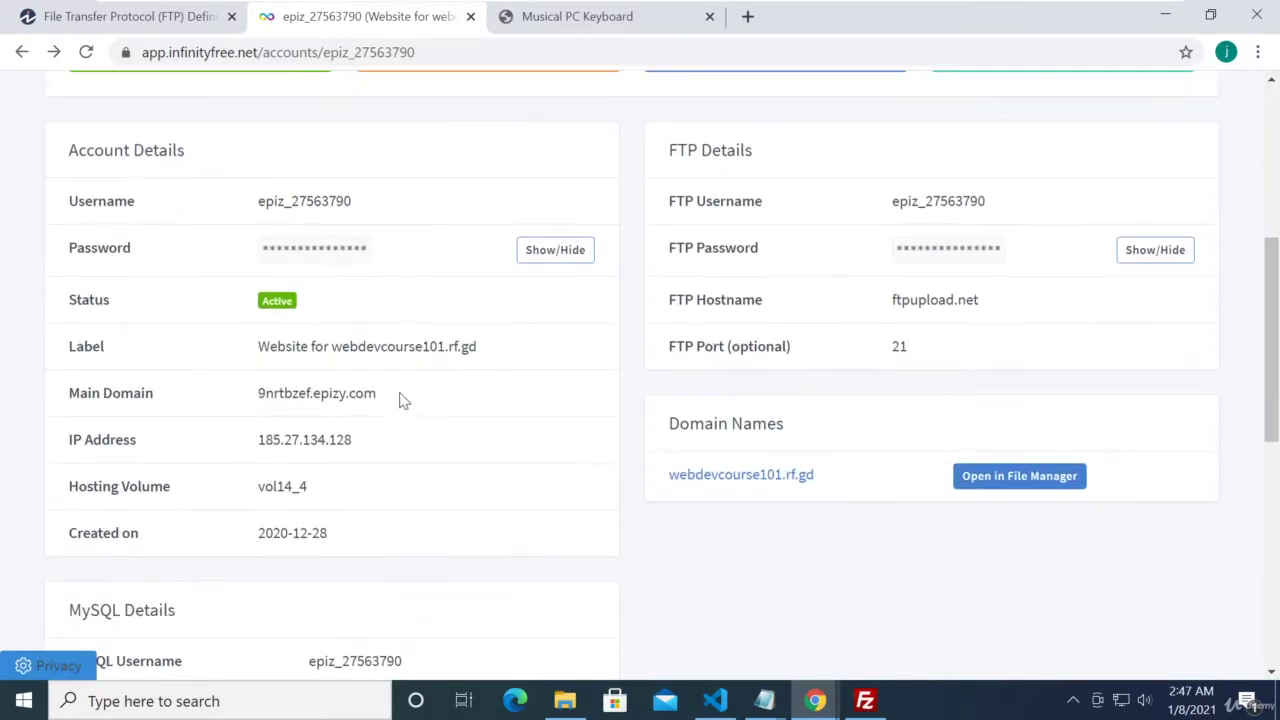
scroll(400, 400, up, 3)
scroll(405, 383, up, 2)
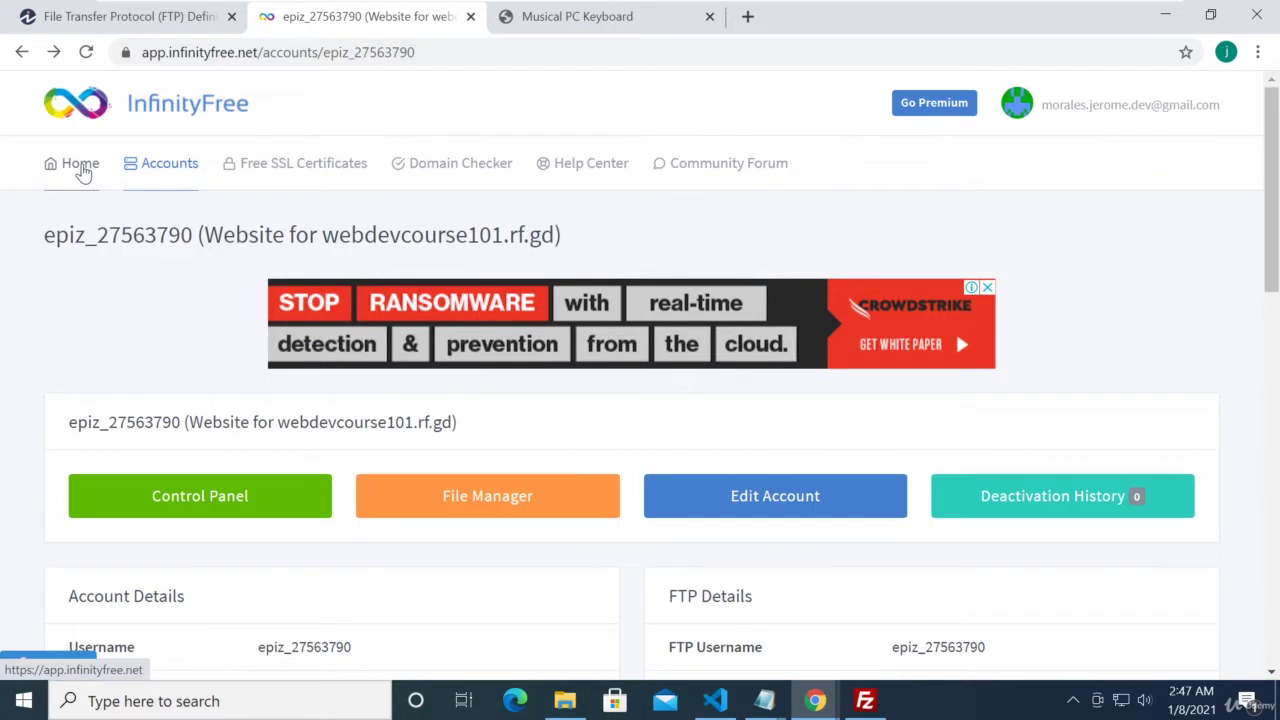
click(84, 170)
scroll(356, 268, down, 1)
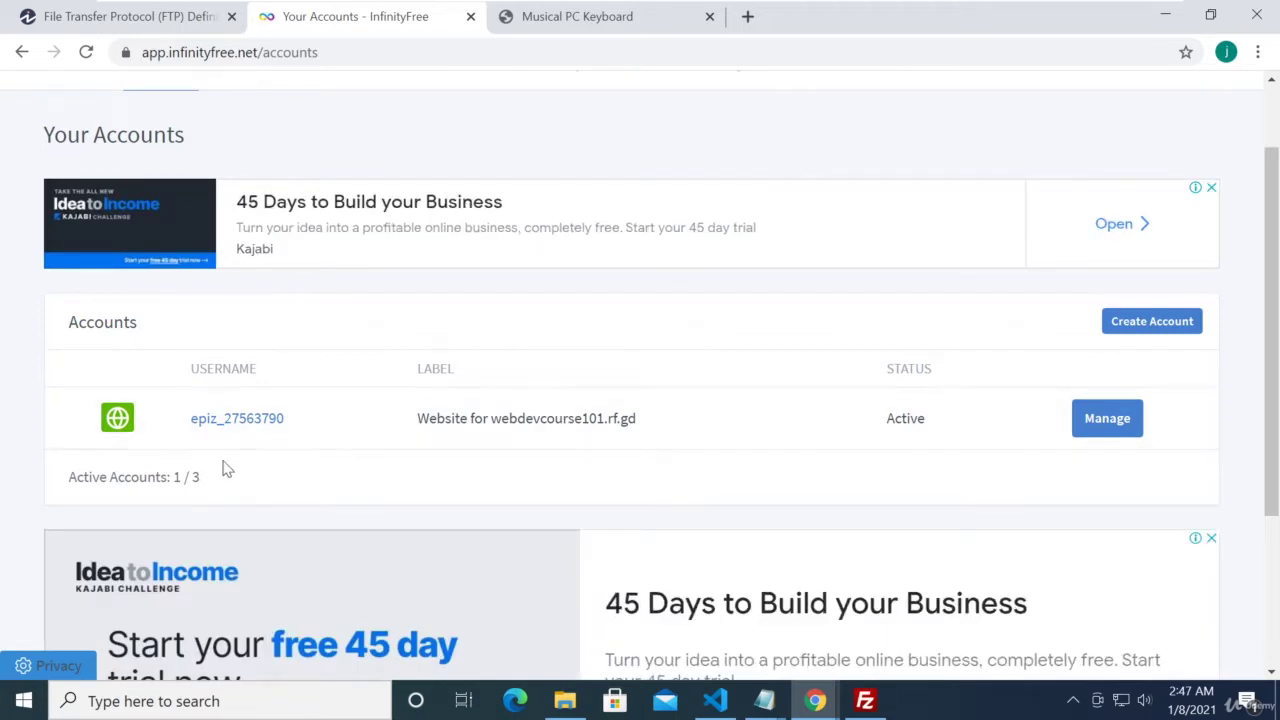
- Check the 1-of-3 active accounts count and start a new hosting account
drag(85, 477, 181, 477)
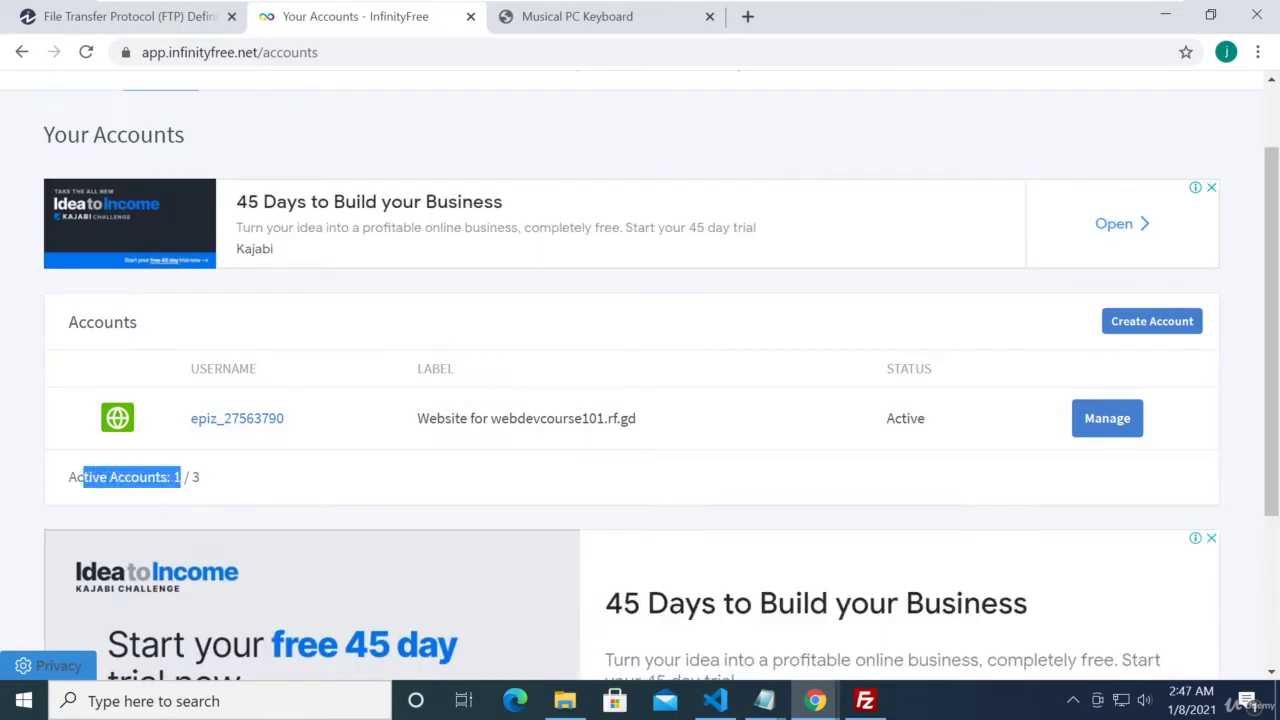
click(181, 477)
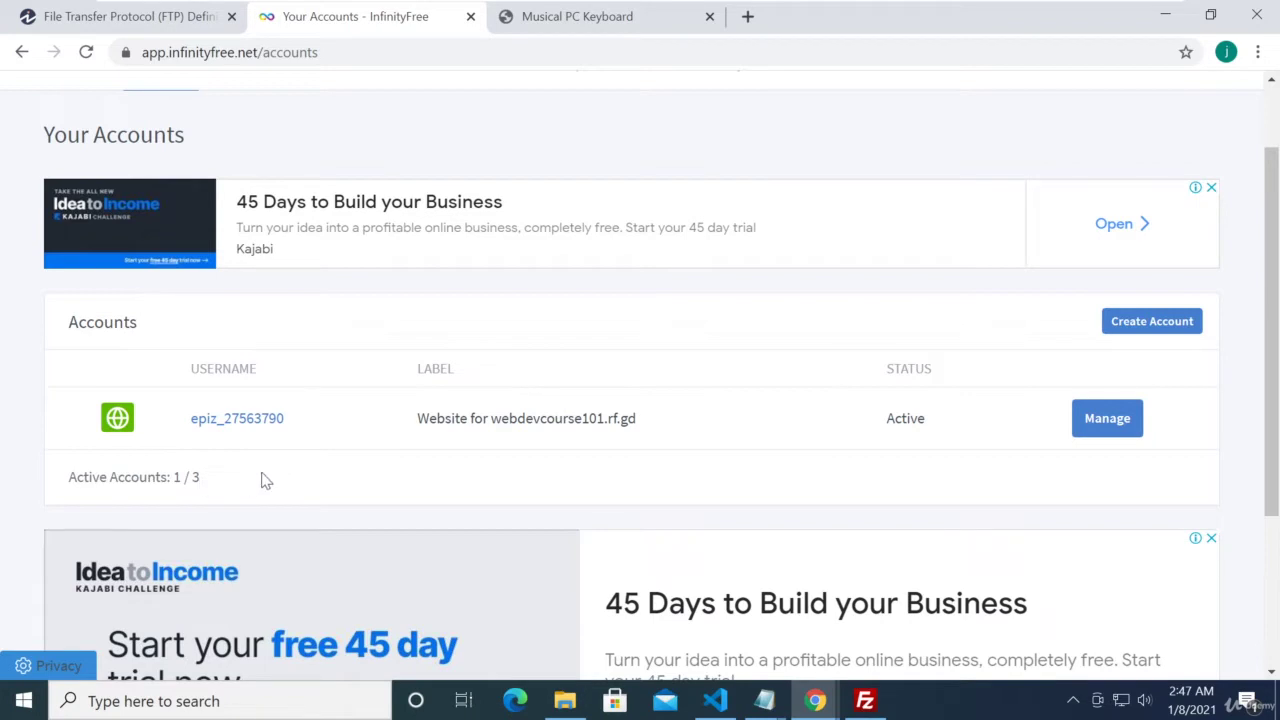
click(1146, 328)
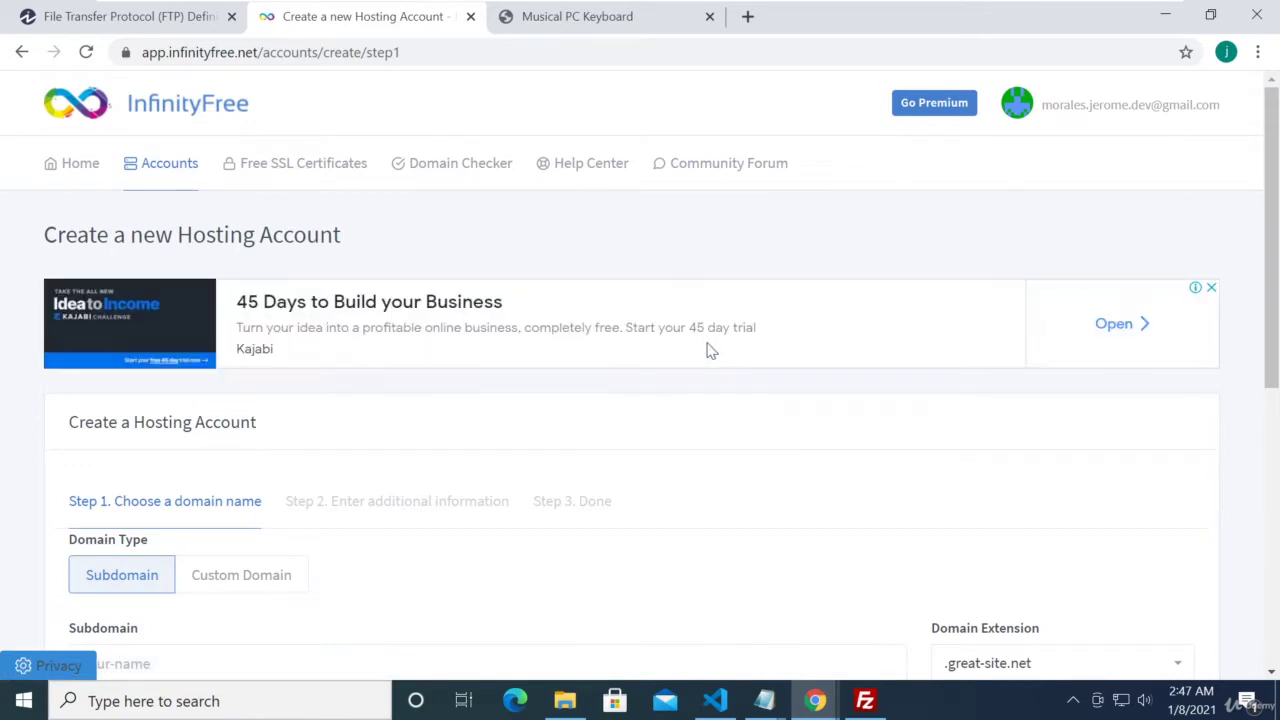
- Choose .epizy.com as the domain extension for the new subdomain
scroll(428, 329, down, 2)
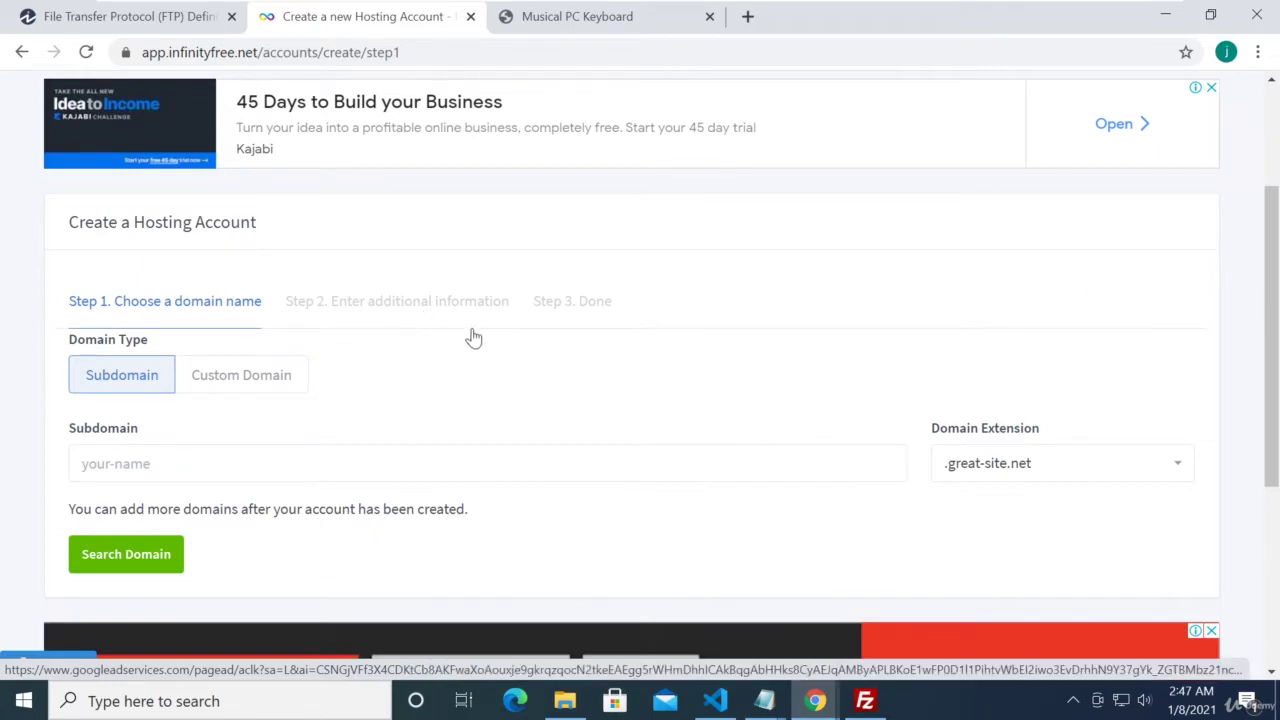
click(1025, 475)
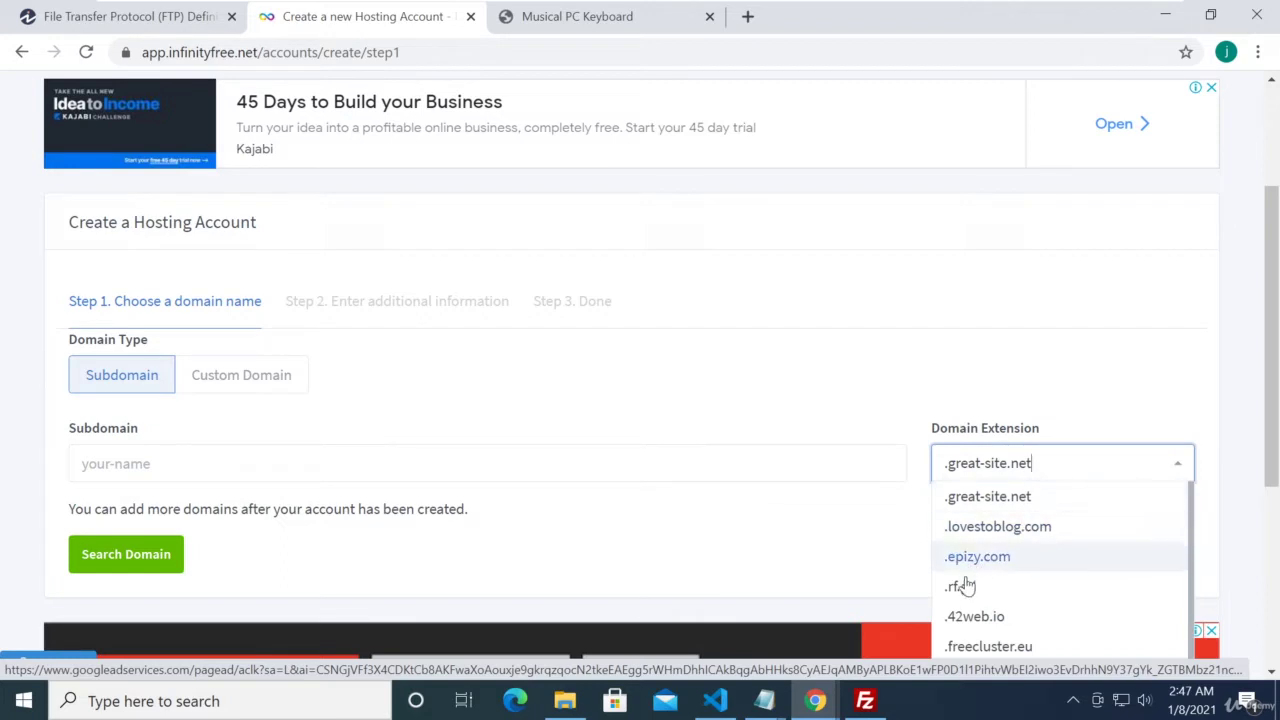
click(876, 517)
scroll(1183, 411, down, 1)
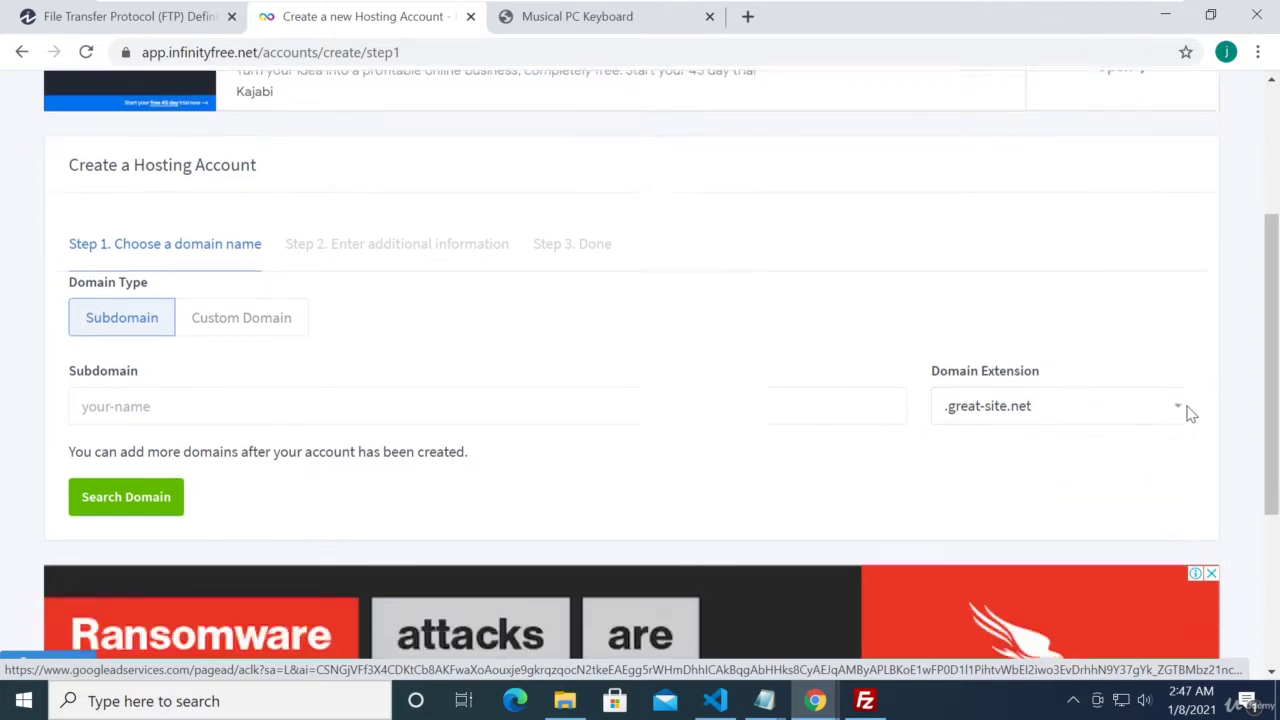
click(1136, 371)
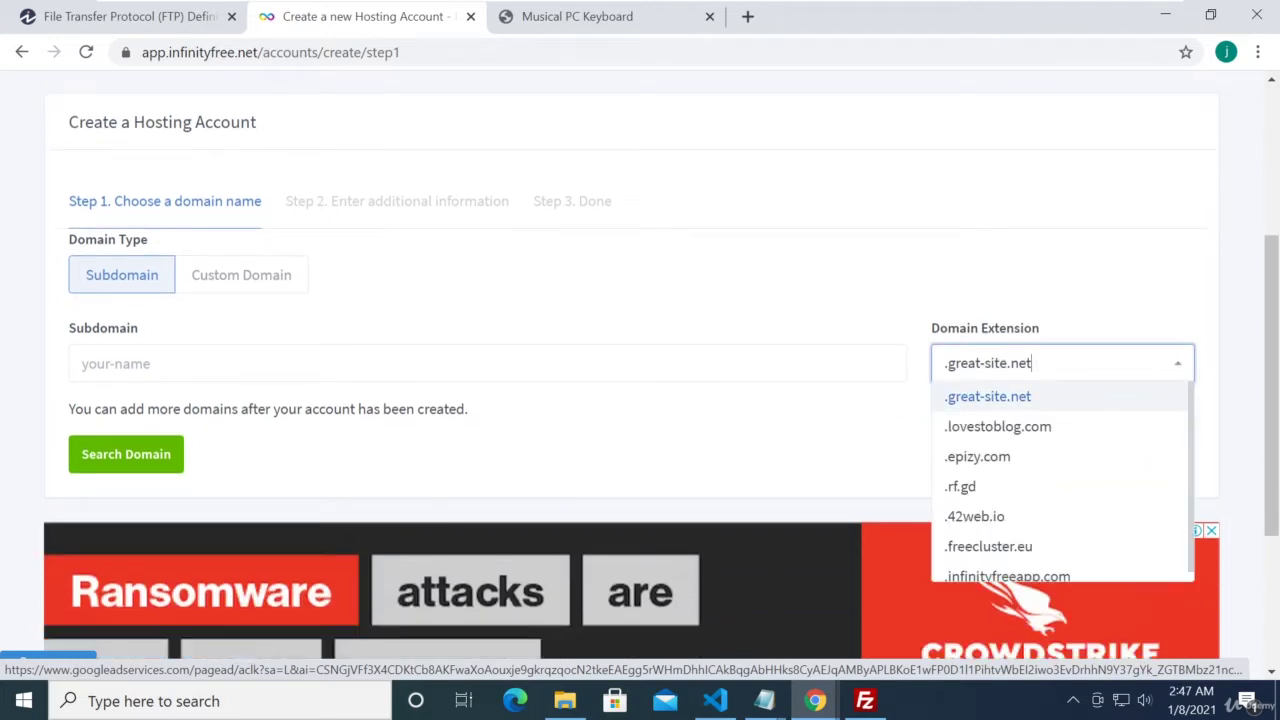
scroll(1115, 505, down, 2)
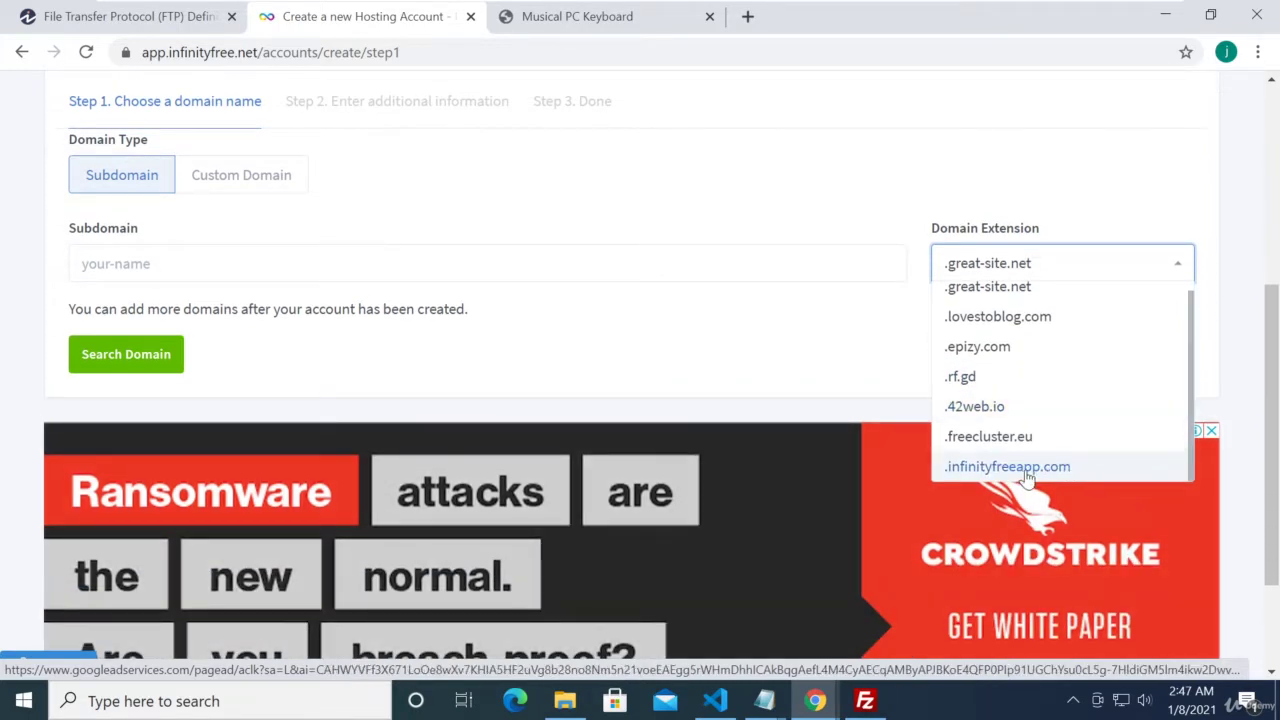
click(985, 350)
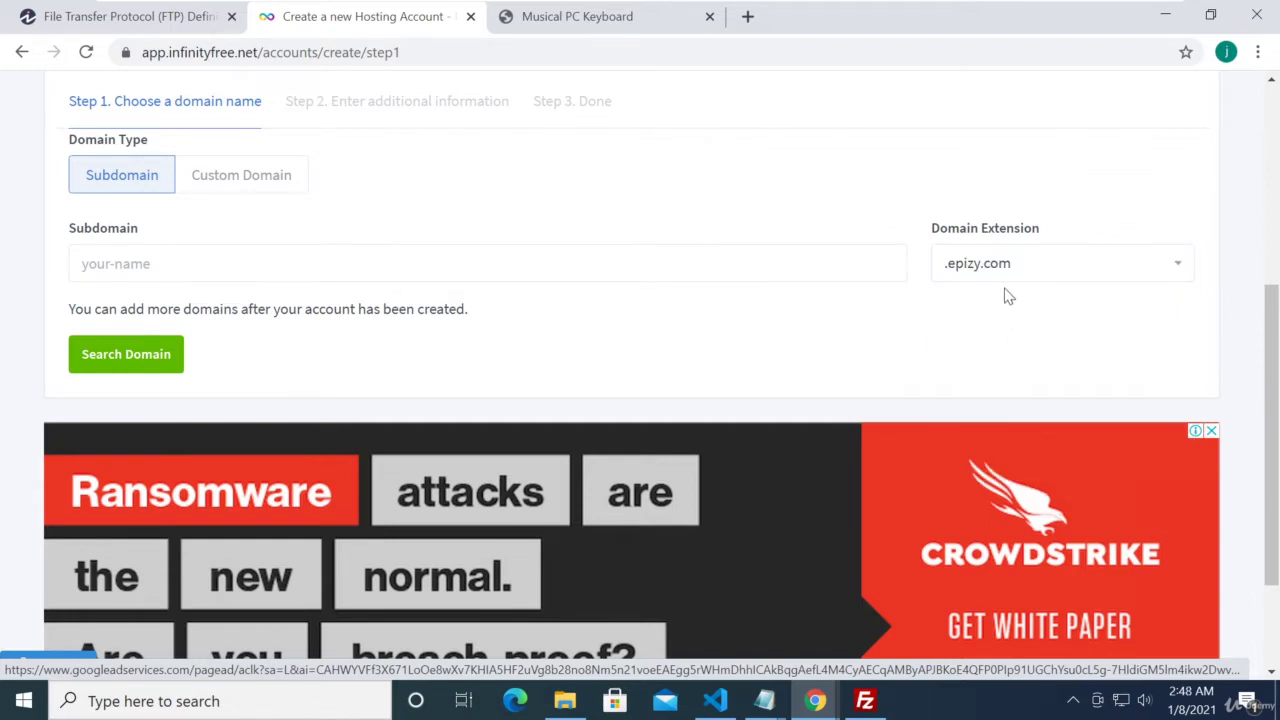
click(1032, 266)
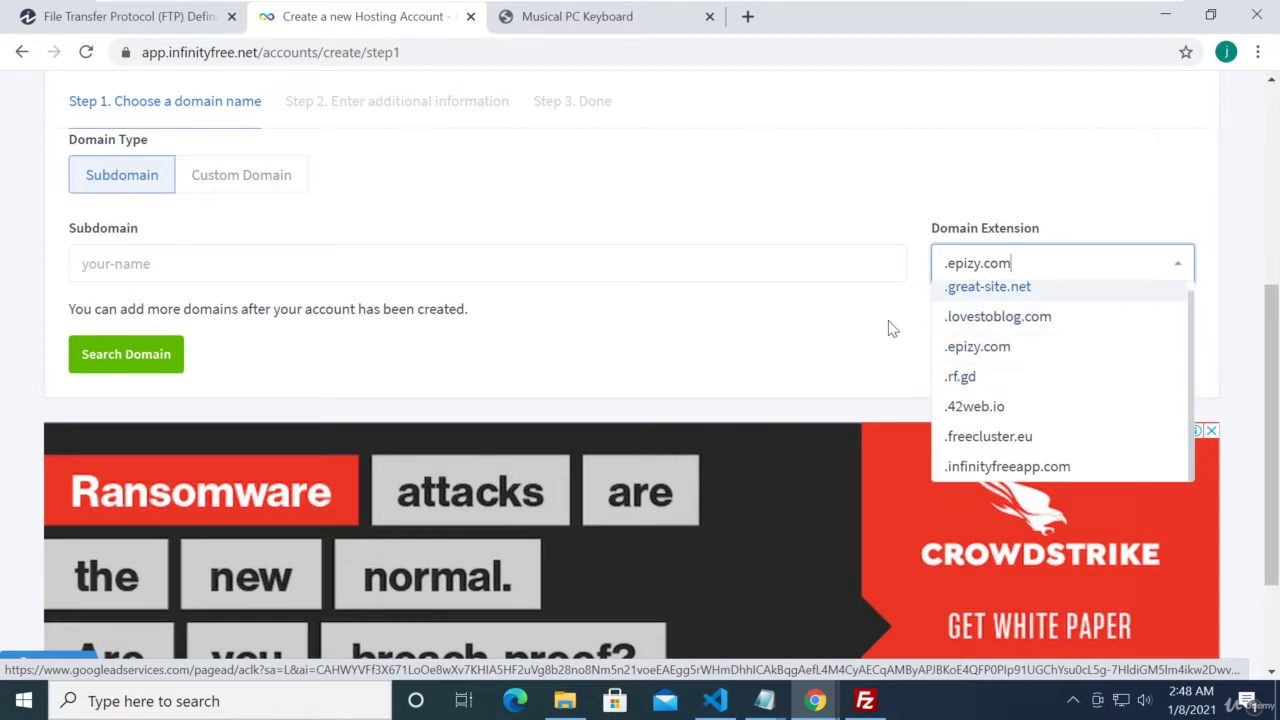
click(828, 335)
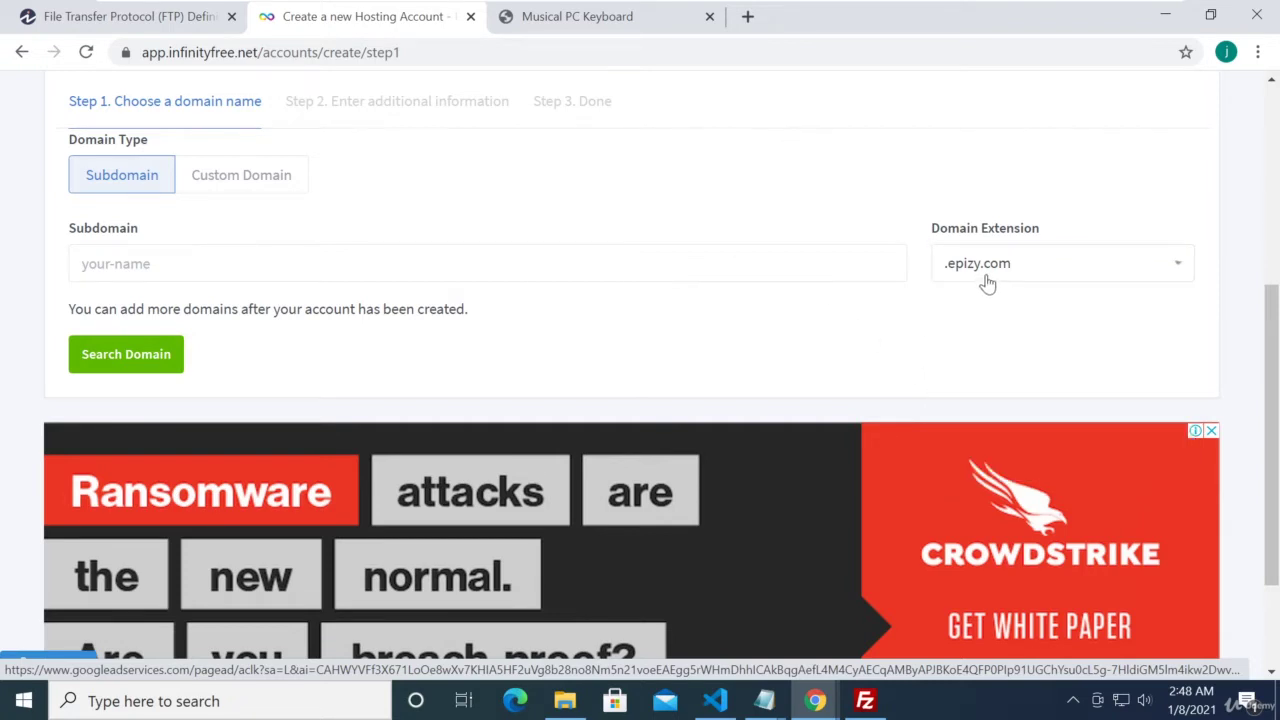
- Keep .epizy.com and put the cursor in the Subdomain field
click(300, 263)
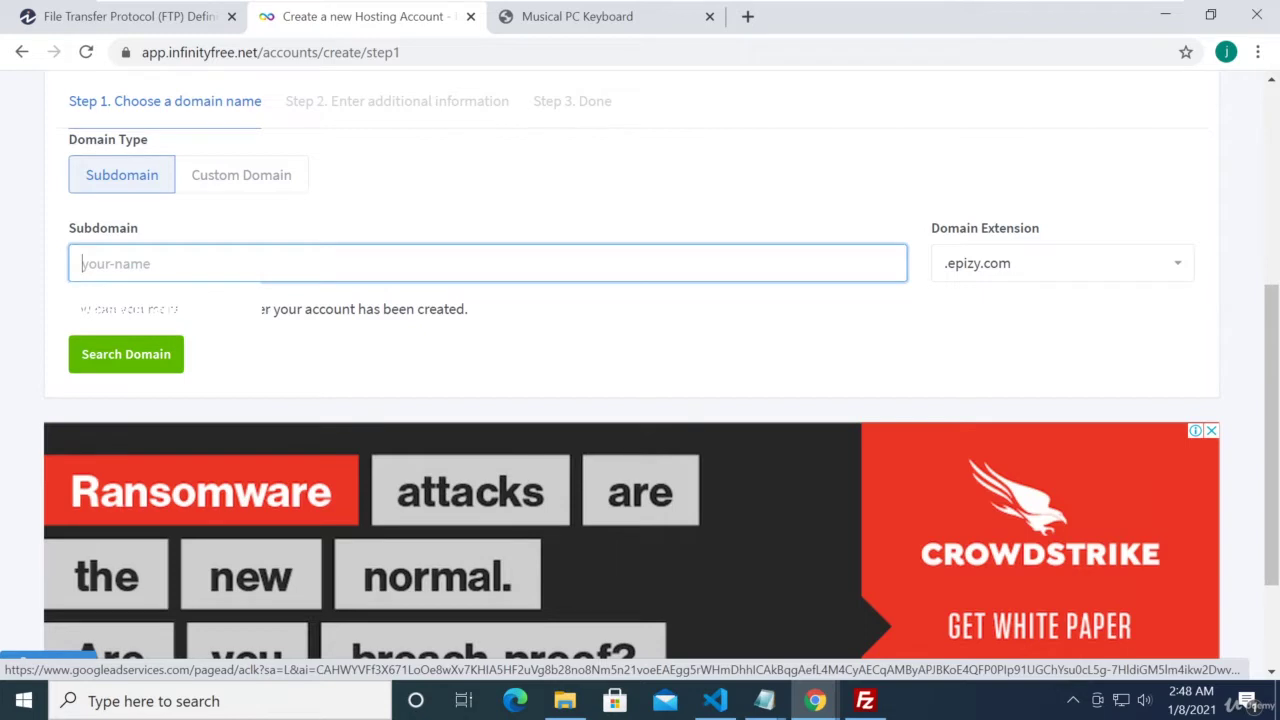
click(990, 276)
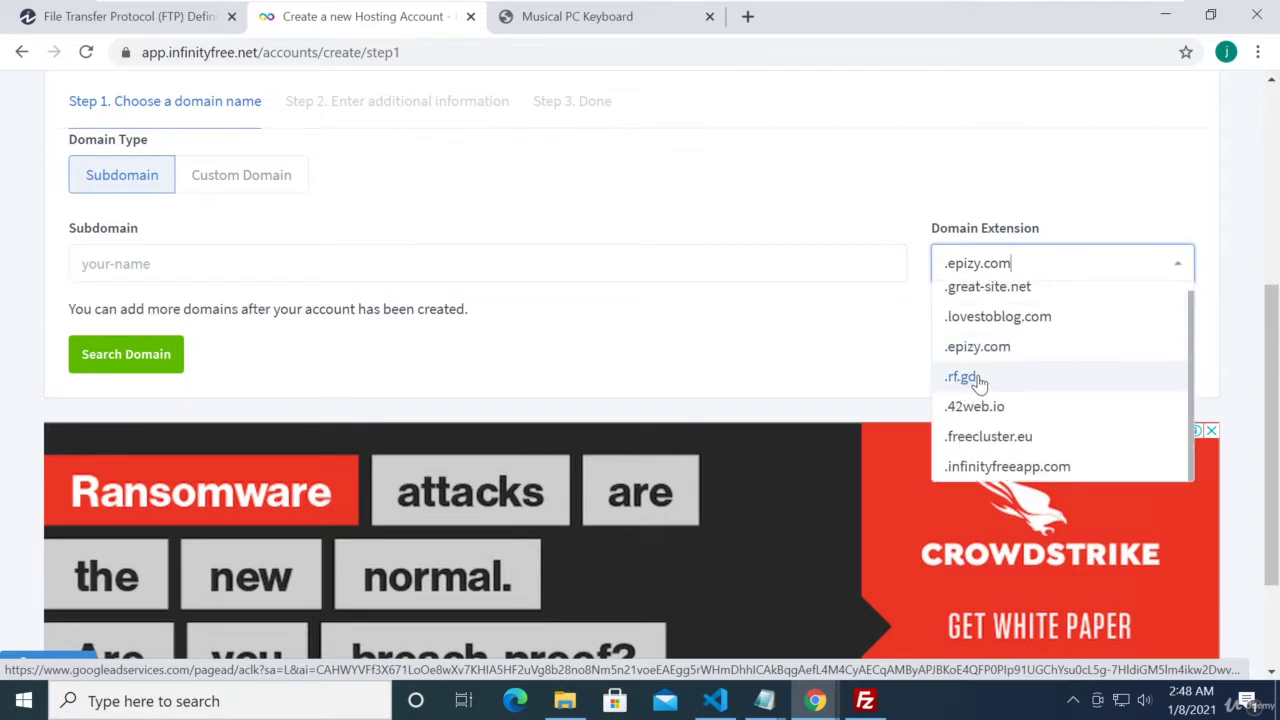
click(785, 328)
click(82, 263)
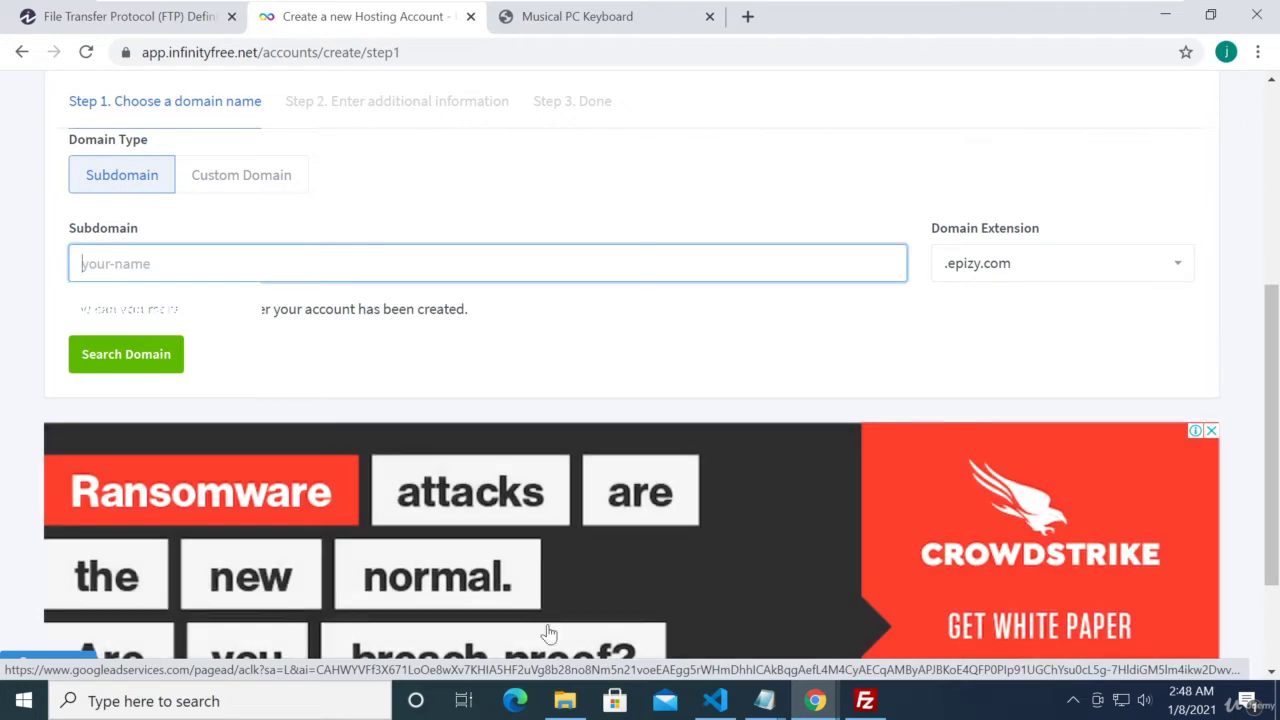
- Bring the doremi_starting_files project window into view
click(565, 701)
click(565, 703)
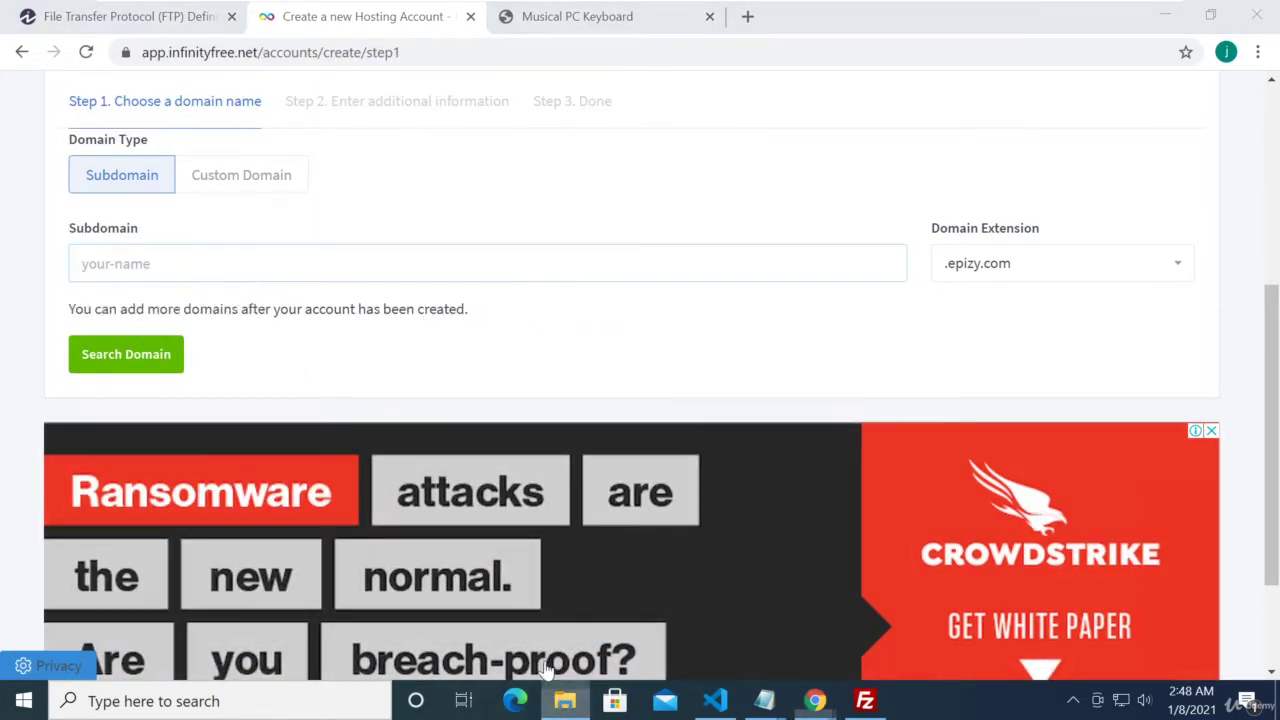
click(565, 701)
- Preview Desktop > calc > index.html, the Mini Calculator page, then close it
drag(239, 80, 555, 95)
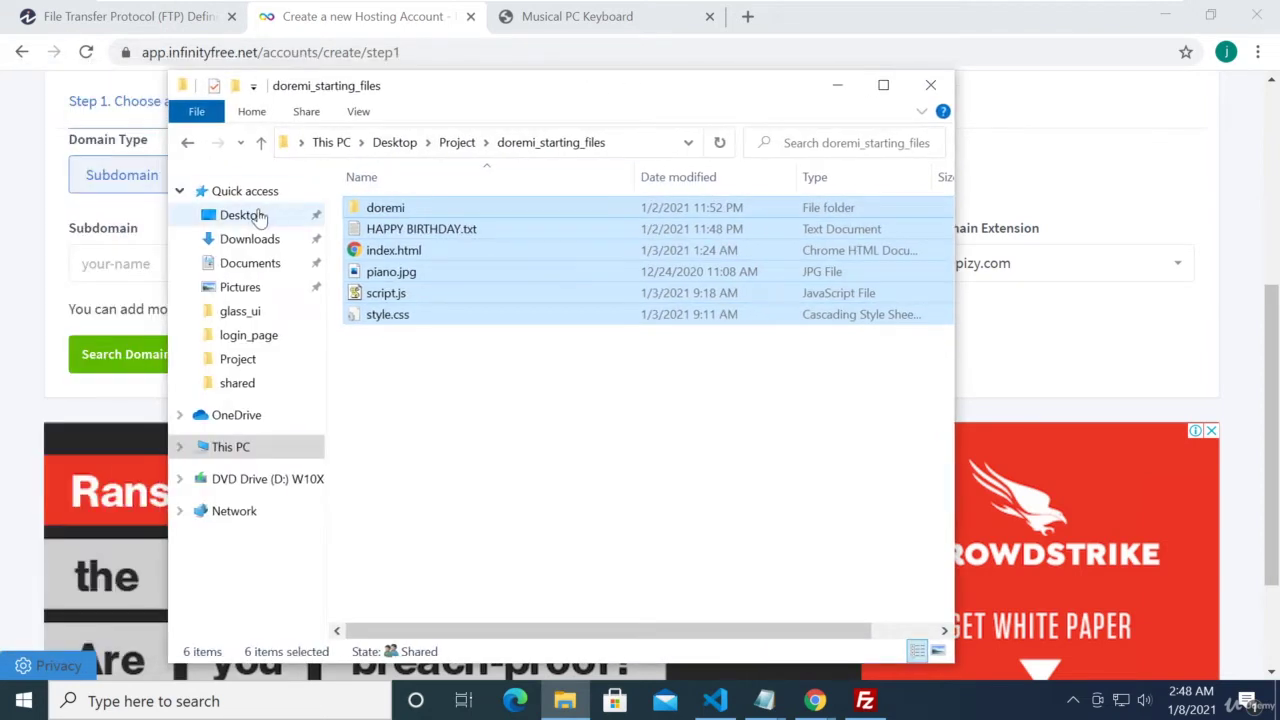
click(250, 215)
double_click(420, 207)
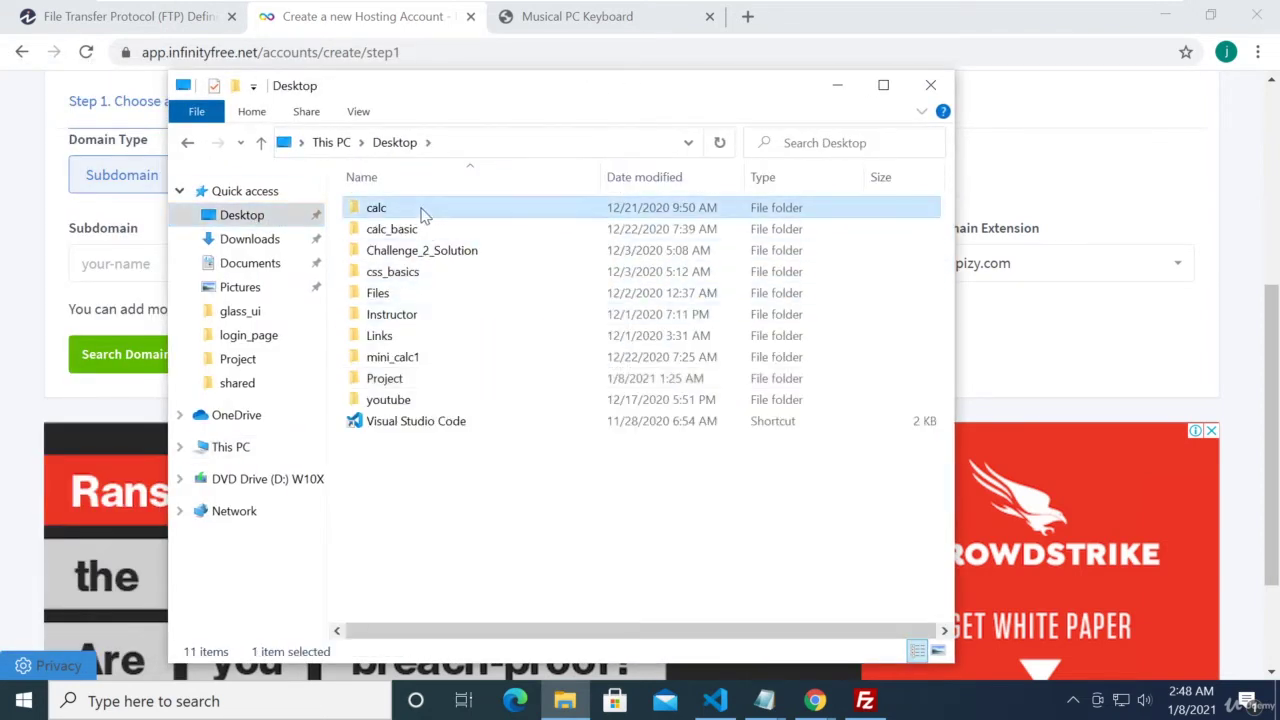
click(420, 230)
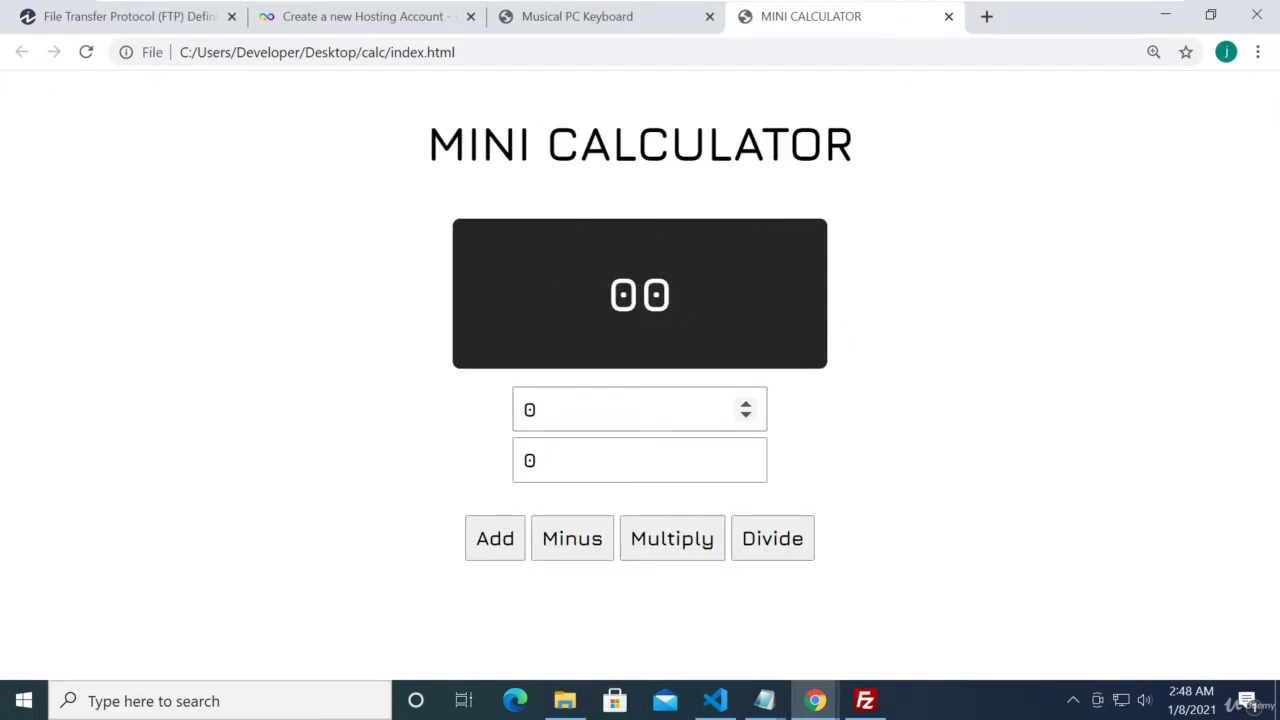
click(948, 17)
- Return the browser to the Create Hosting Account tab
click(1165, 15)
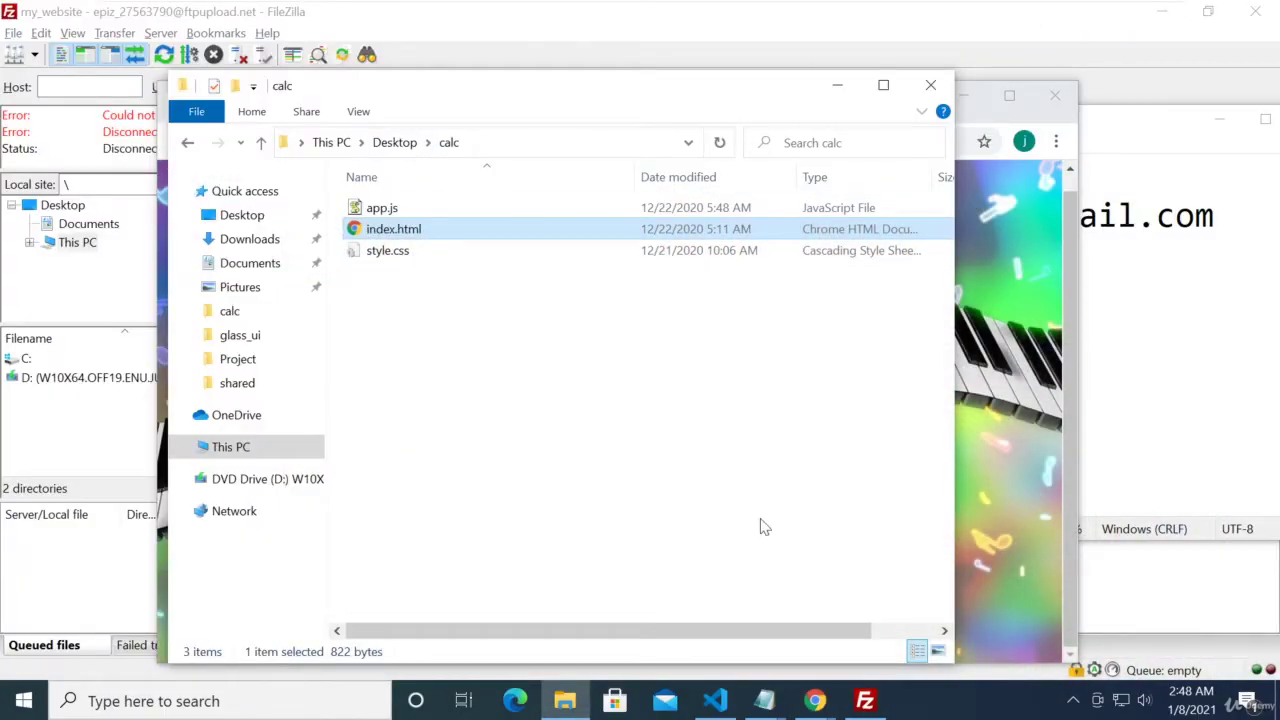
mouse_move(815, 700)
click(718, 587)
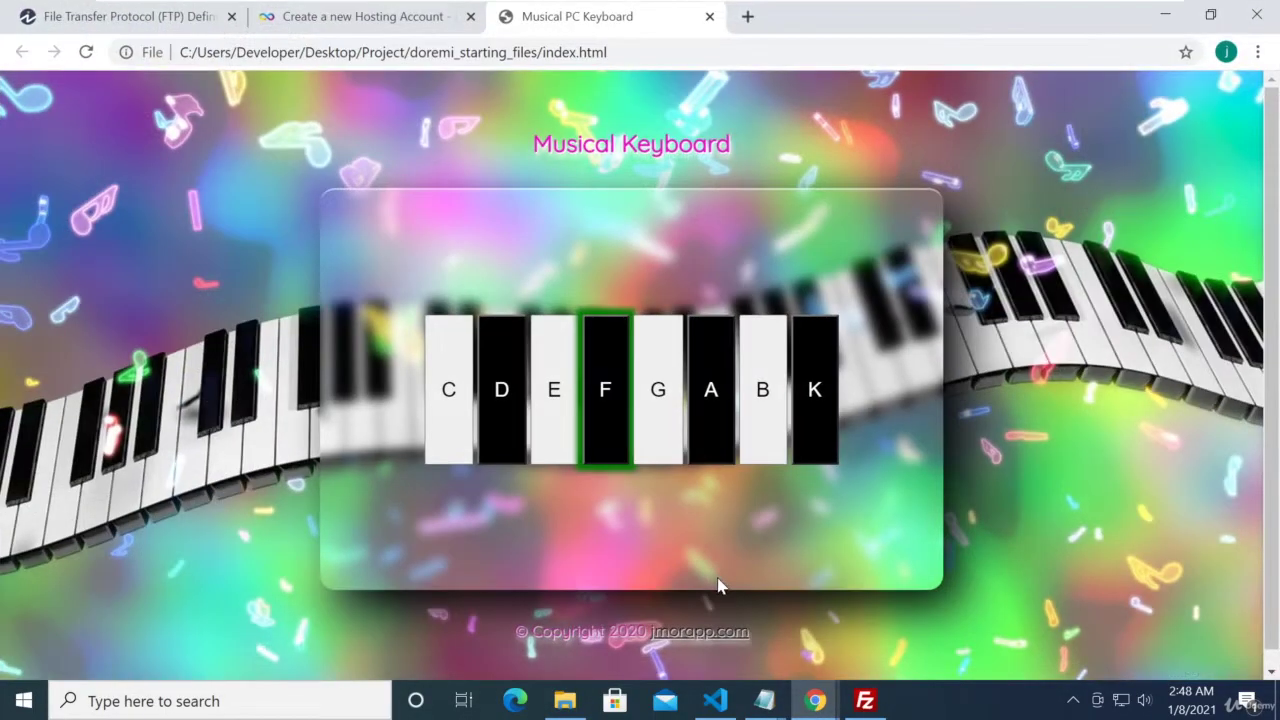
click(360, 17)
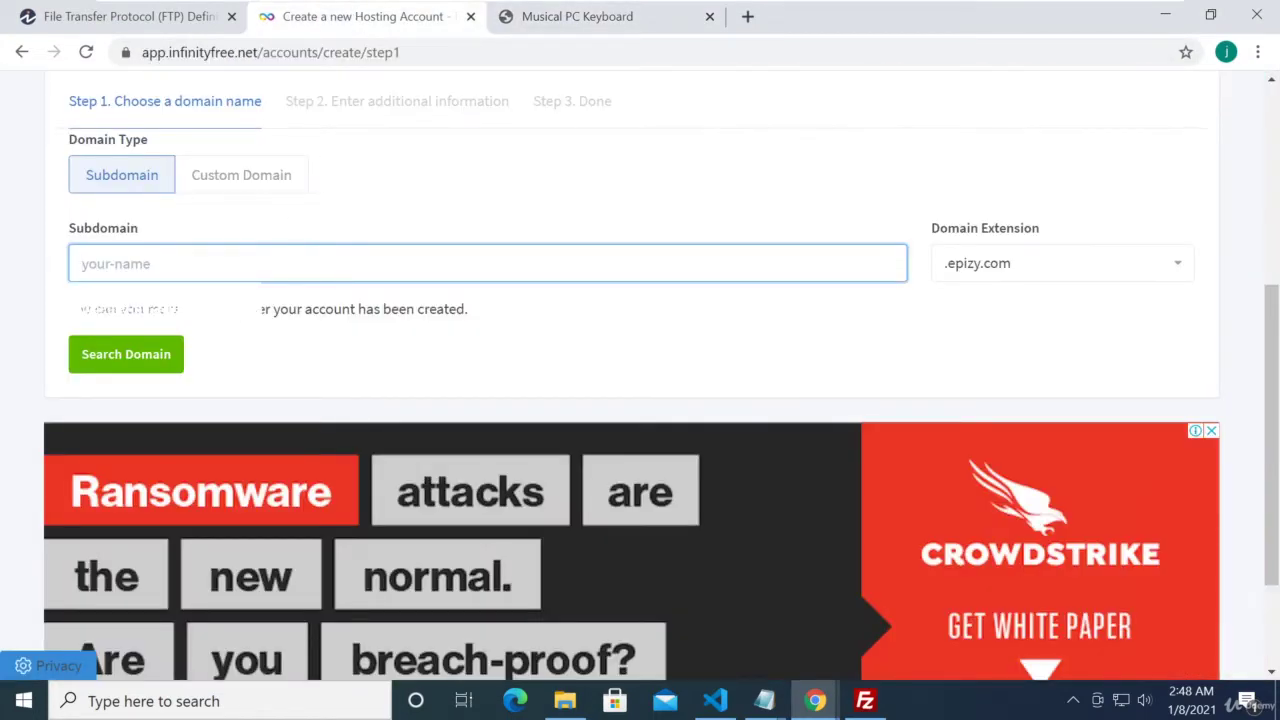
- Enter subdomain 'mini-calculator' and search to confirm mini-calculator.epizy.com is available
text(mini)
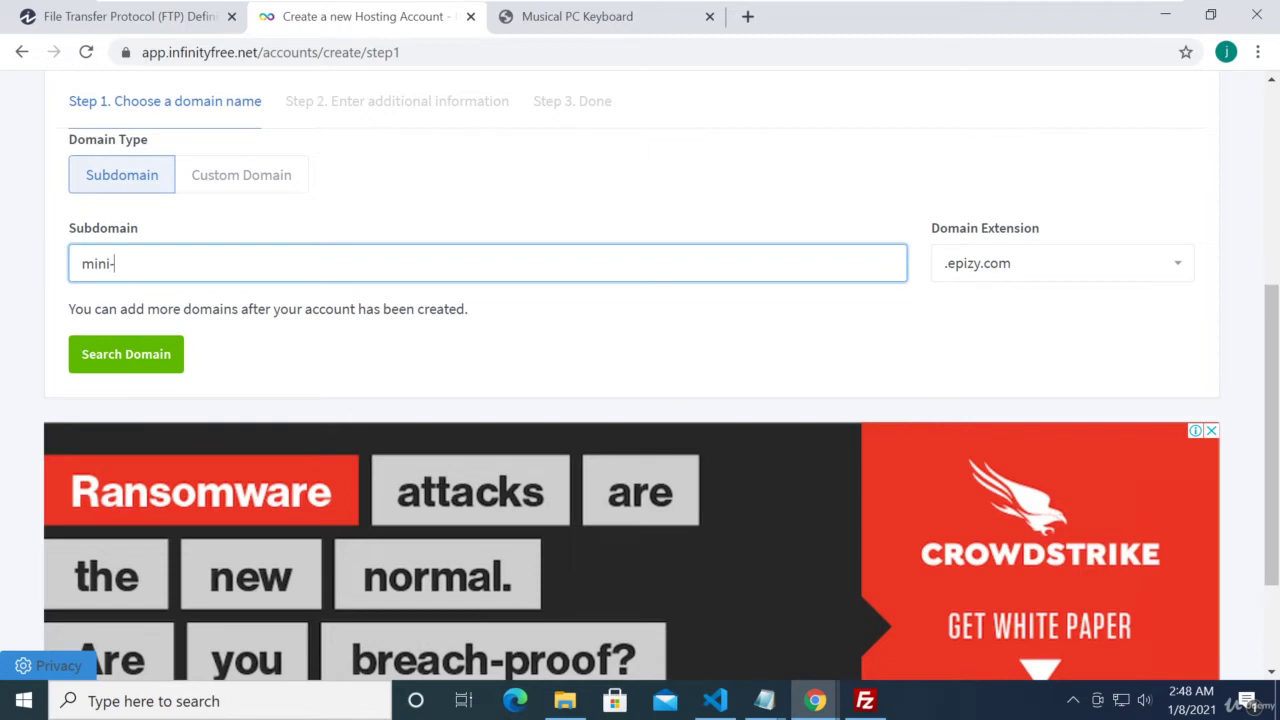
text(-calcualtor)
key(BackSpace)
key(BackSpace)
text(ator)
click(162, 358)
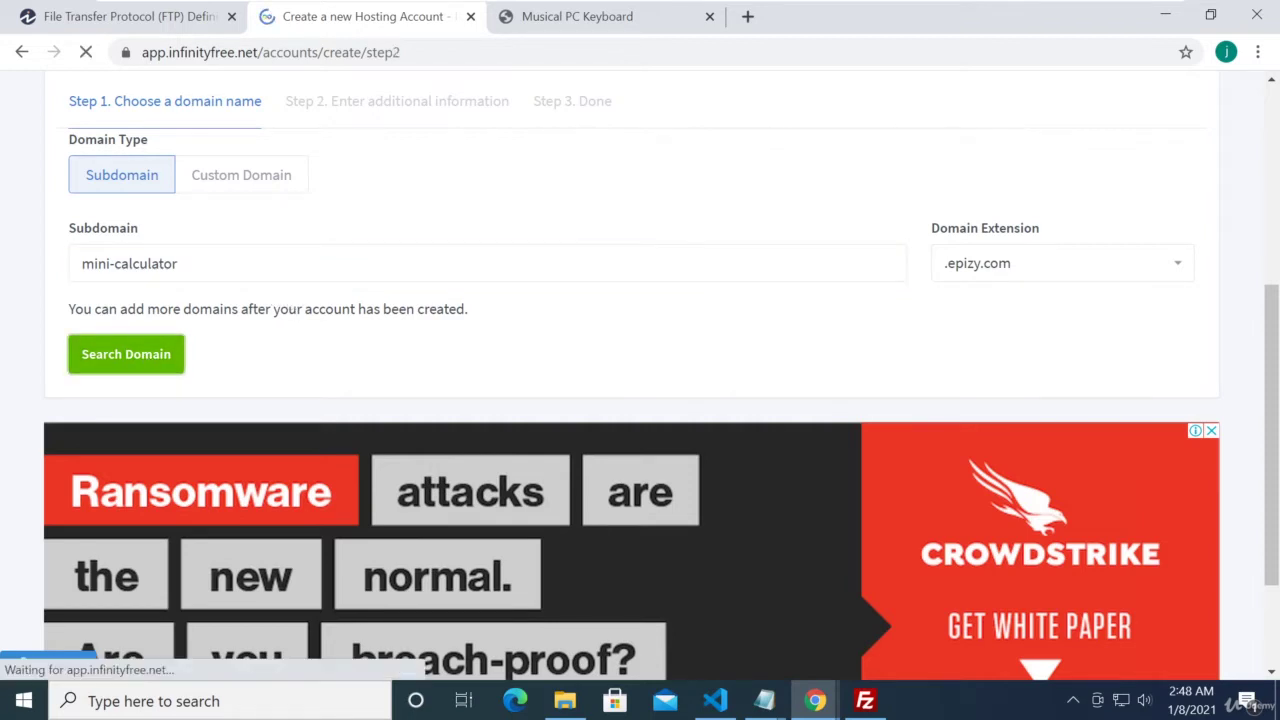
scroll(450, 268, down, 1)
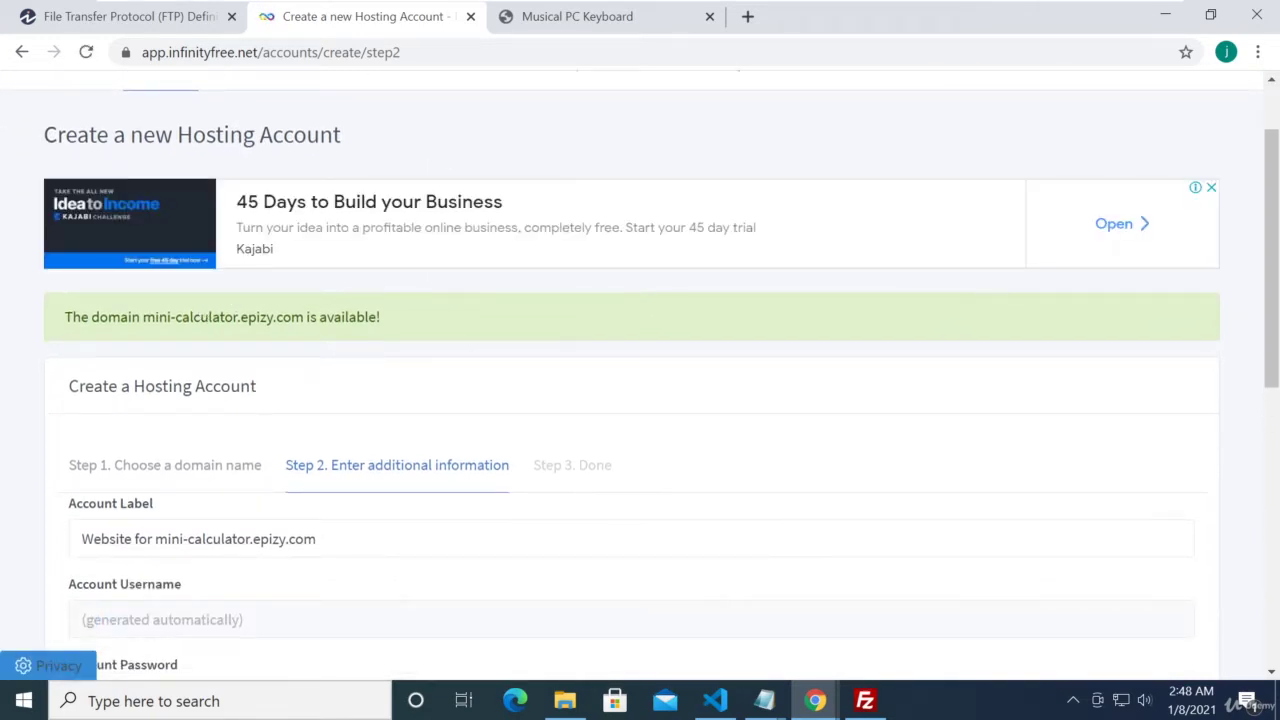
scroll(283, 337, down, 2)
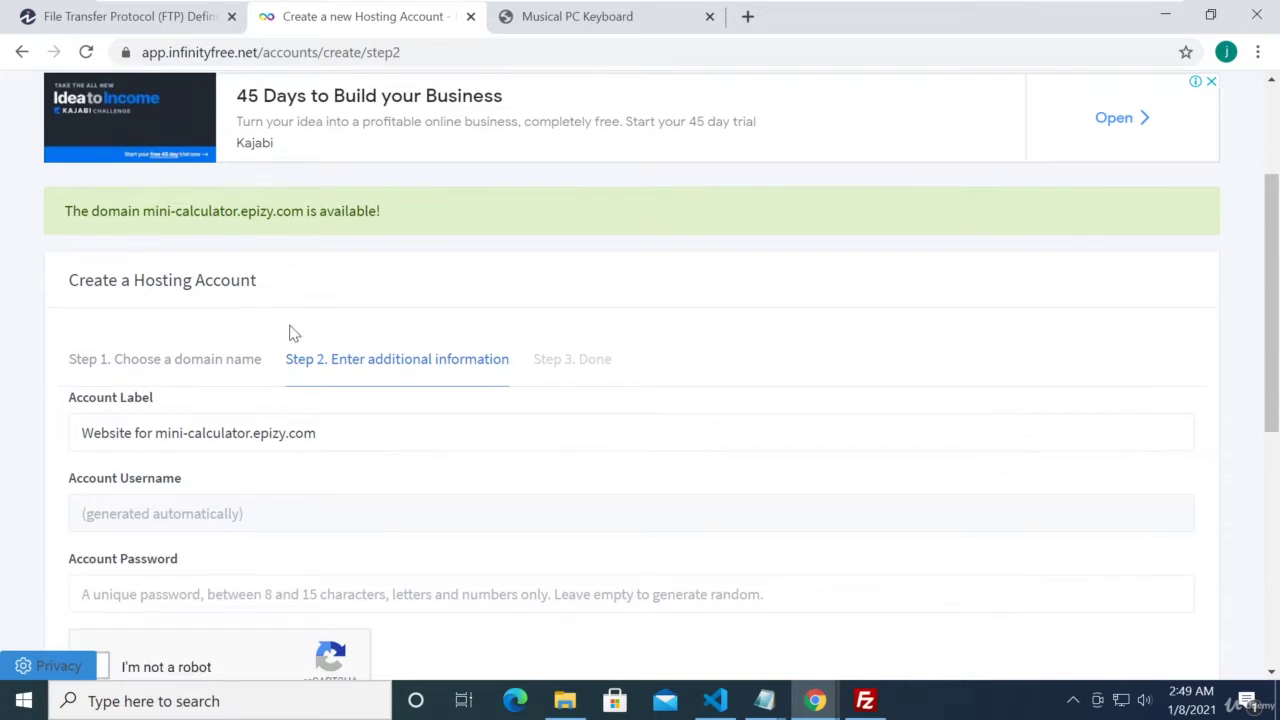
scroll(640, 380, down, 2)
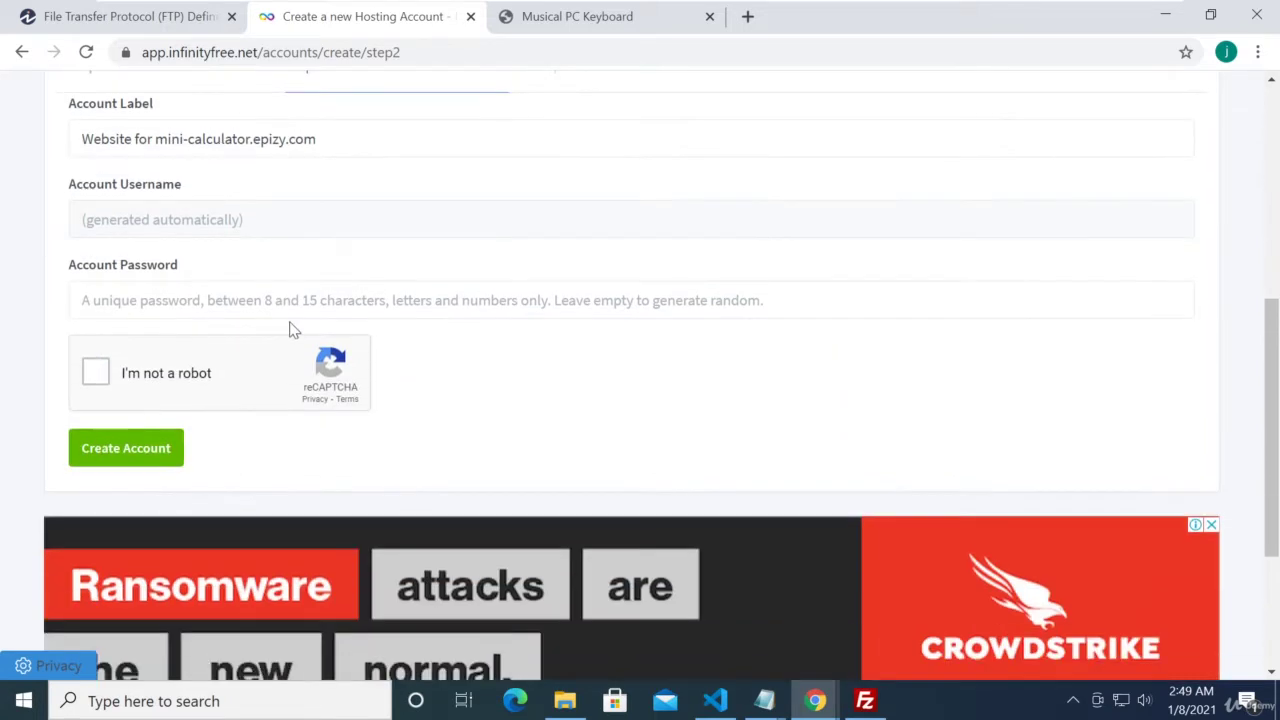
scroll(293, 328, up, 2)
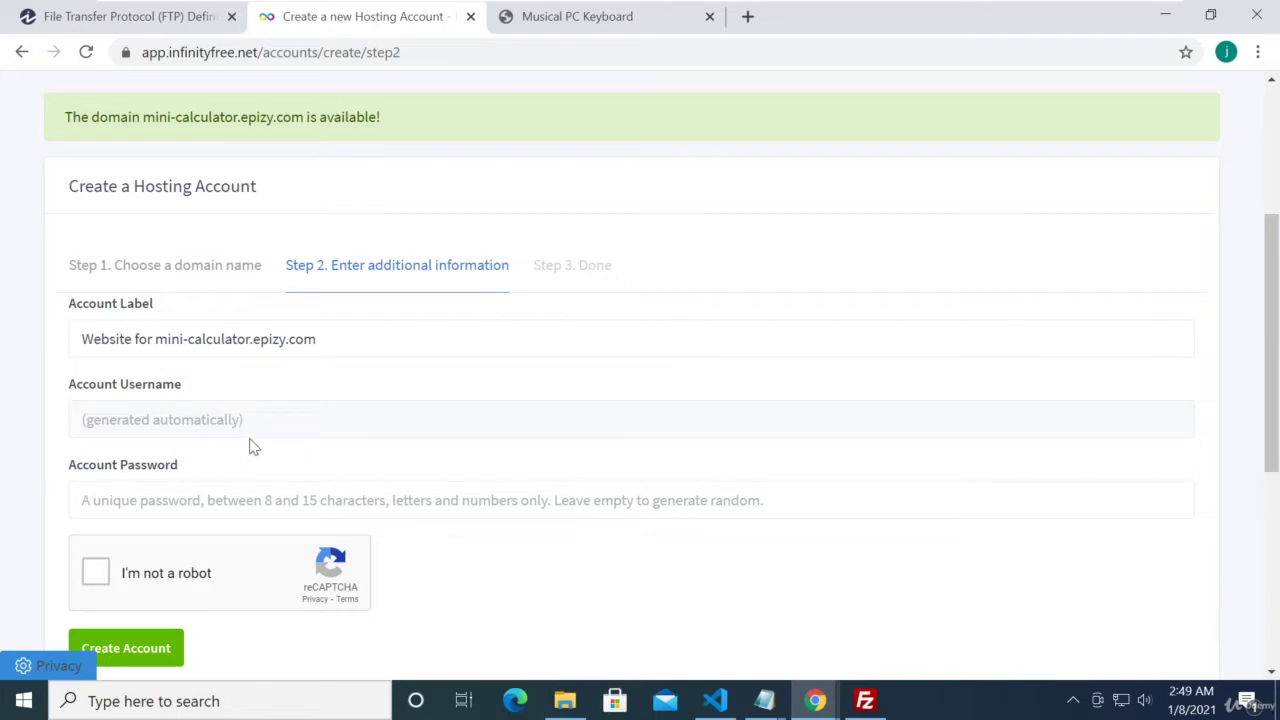
scroll(249, 446, down, 1)
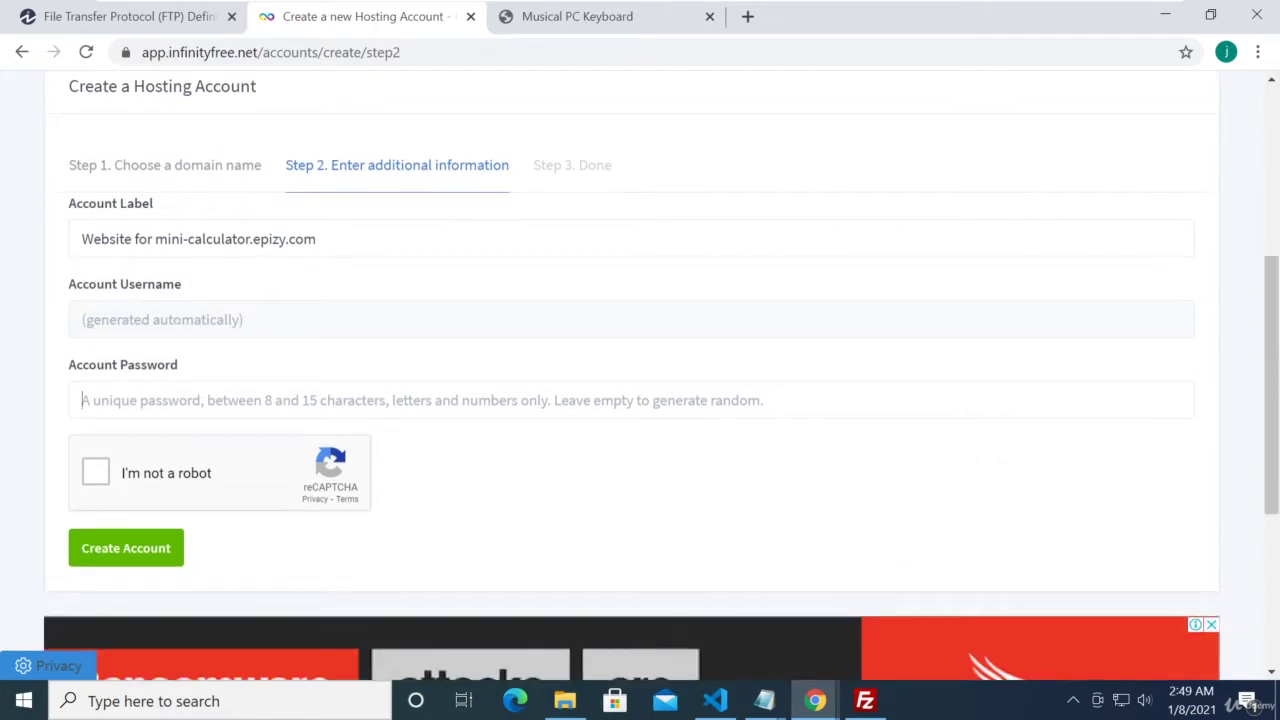
- Copy the stored password line from password.txt in Notepad
click(390, 382)
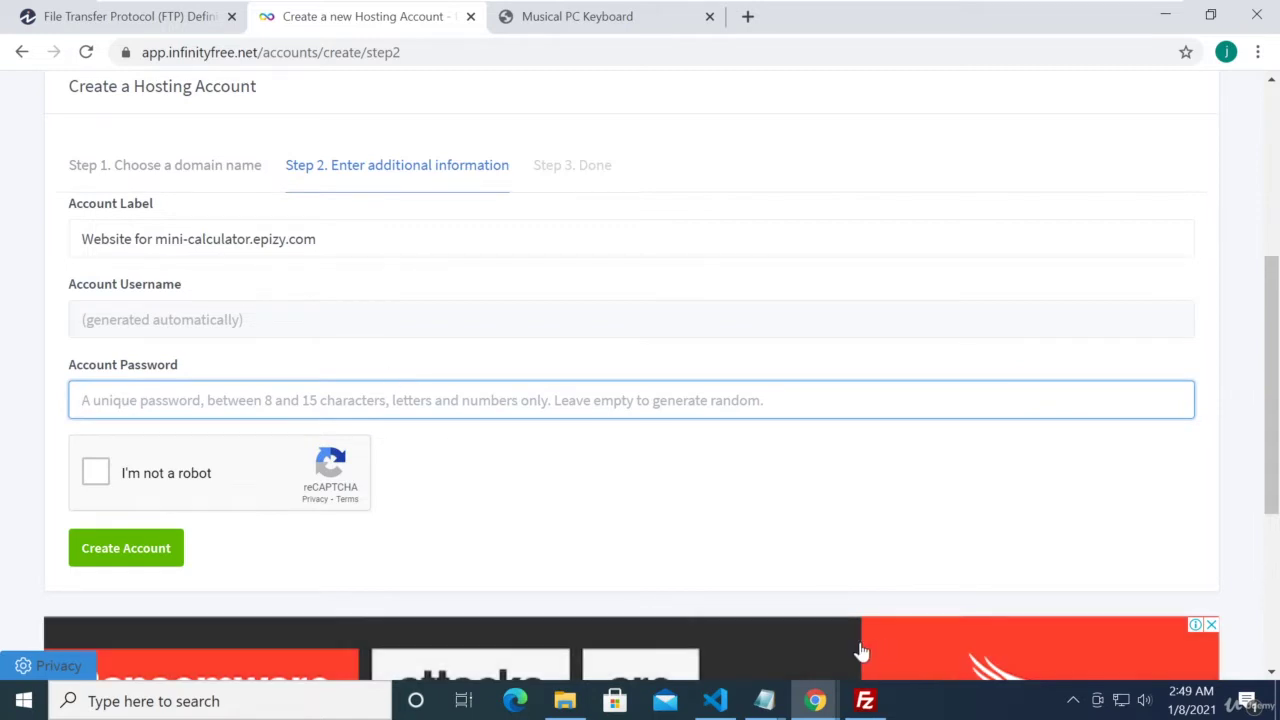
mouse_move(764, 700)
click(752, 548)
click(829, 419)
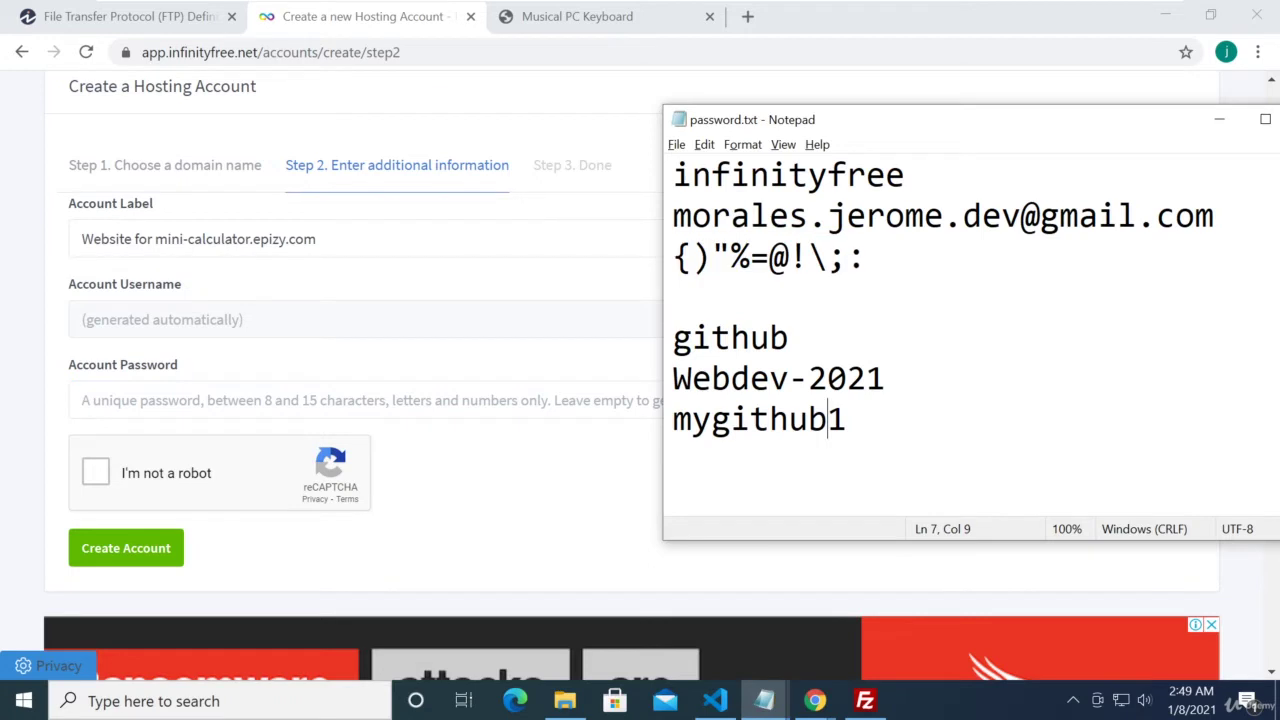
key(shift+Home)
key(ctrl+c)
click(866, 257)
key(Return)
key(Return)
key(ctrl+v)
key(shift+Home)
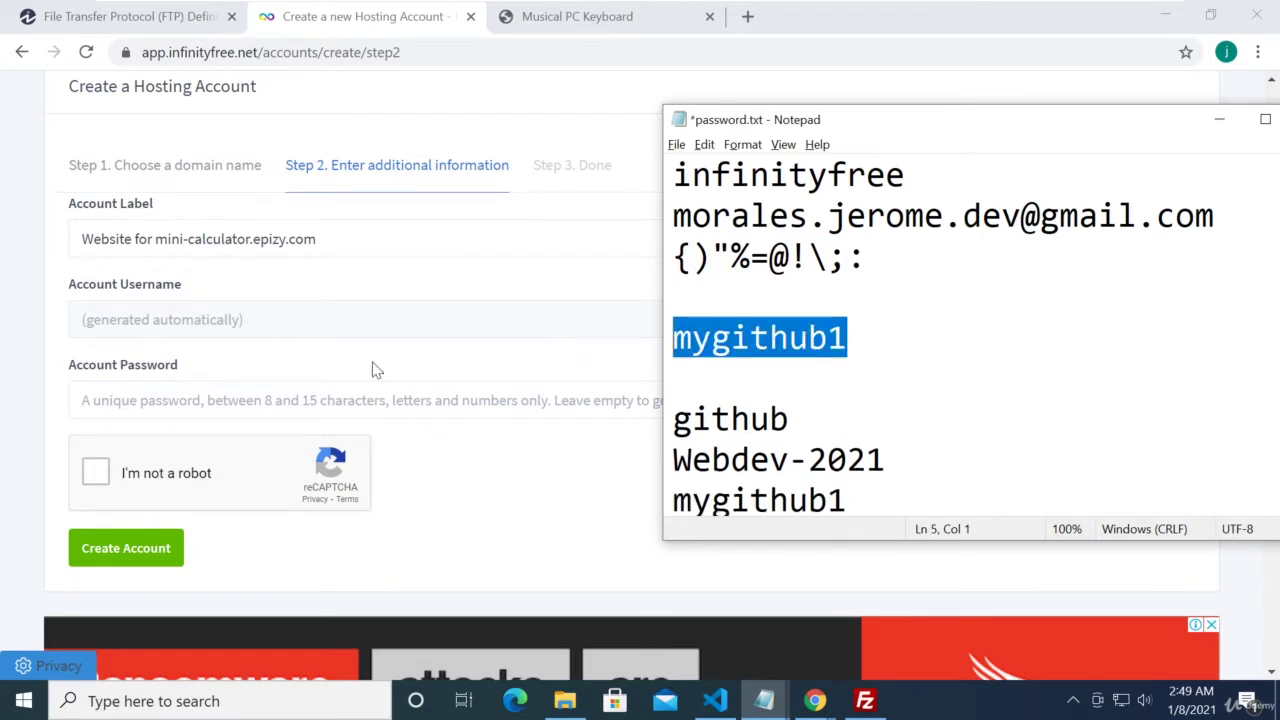
- Paste the password into Account Password, pass the robot check and create the account
click(375, 400)
key(ctrl+v)
click(97, 475)
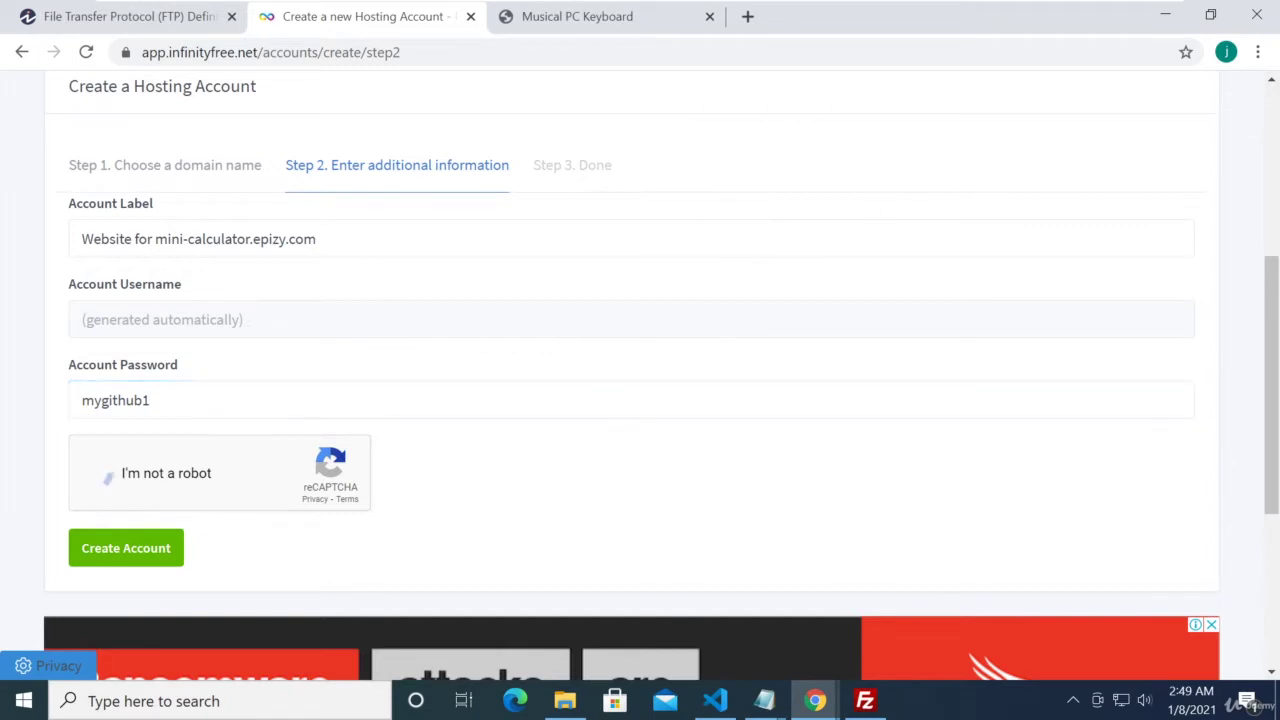
click(146, 552)
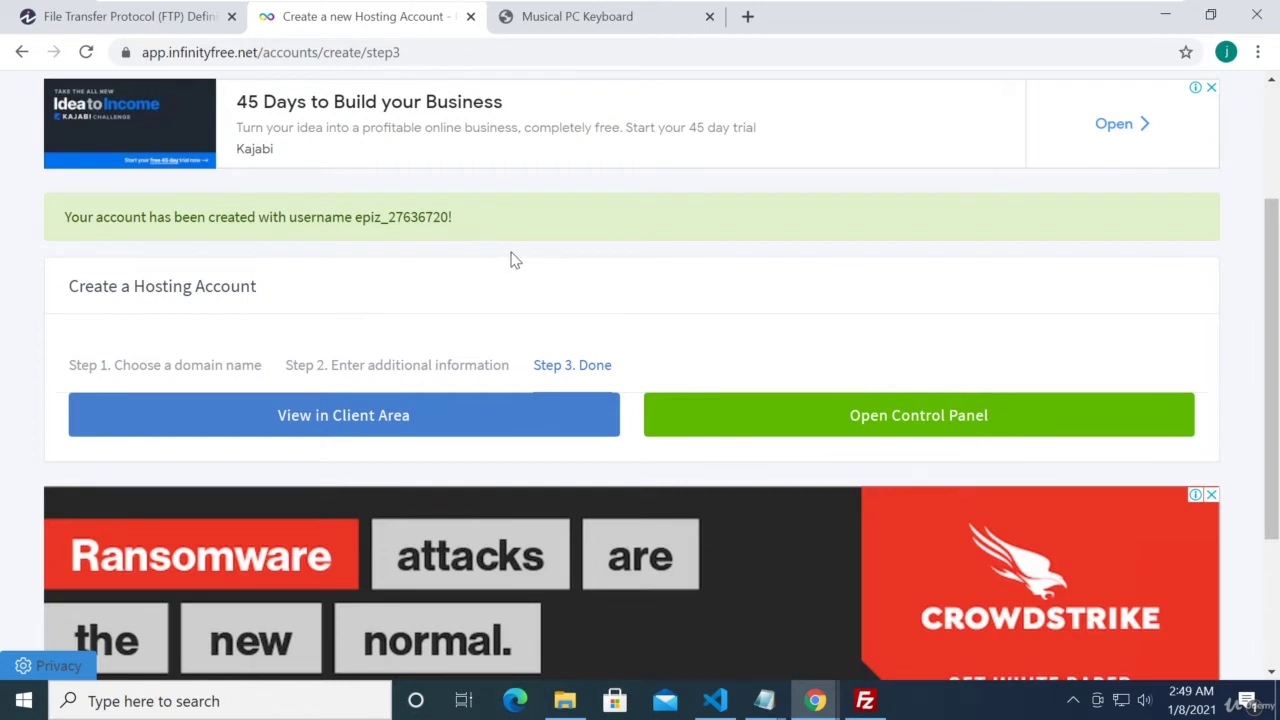
- Open the new account in the Client Area and review its Account and FTP Details
click(447, 427)
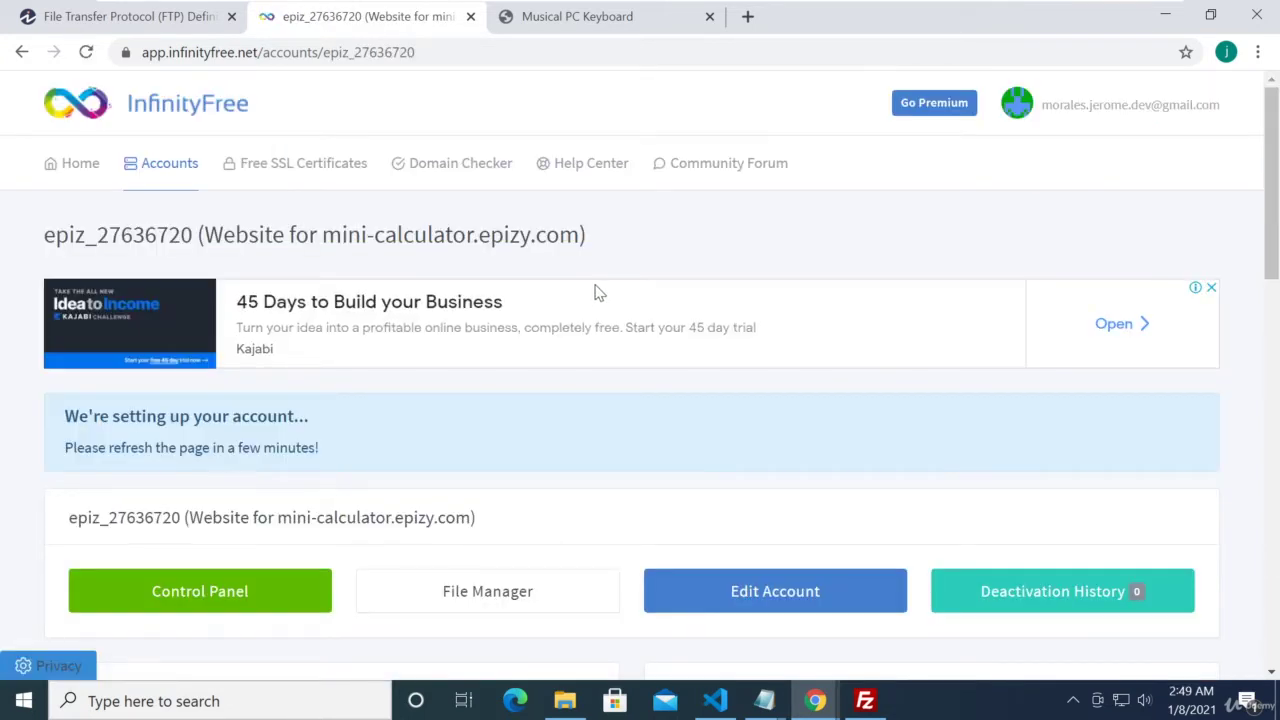
scroll(595, 286, down, 2)
scroll(597, 283, up, 2)
scroll(600, 286, down, 1)
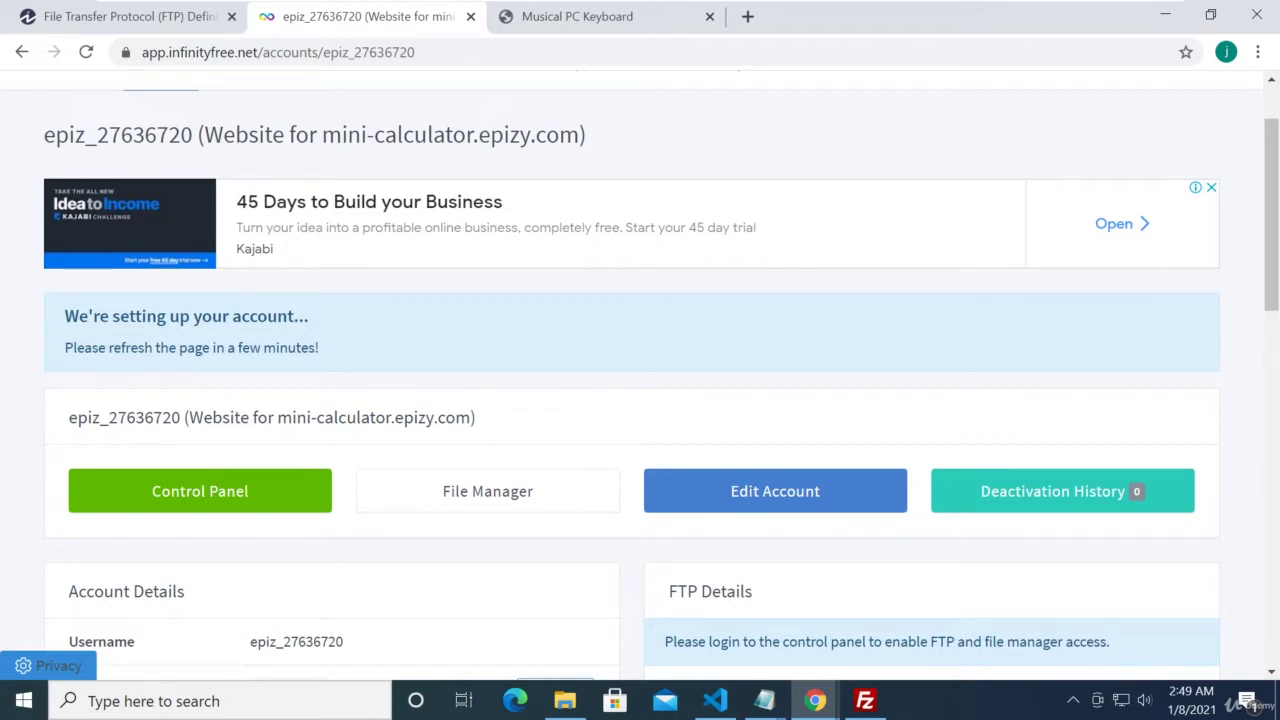
drag(77, 315, 310, 347)
click(363, 346)
scroll(366, 340, down, 1)
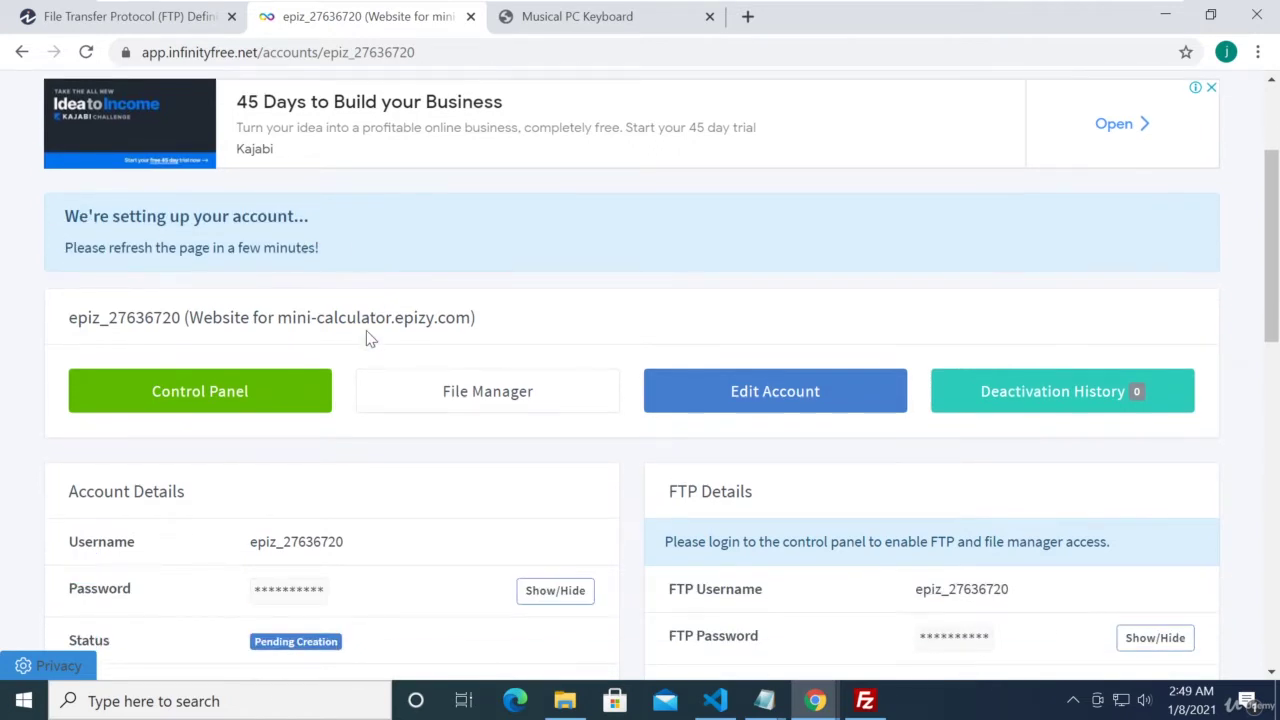
scroll(367, 338, down, 3)
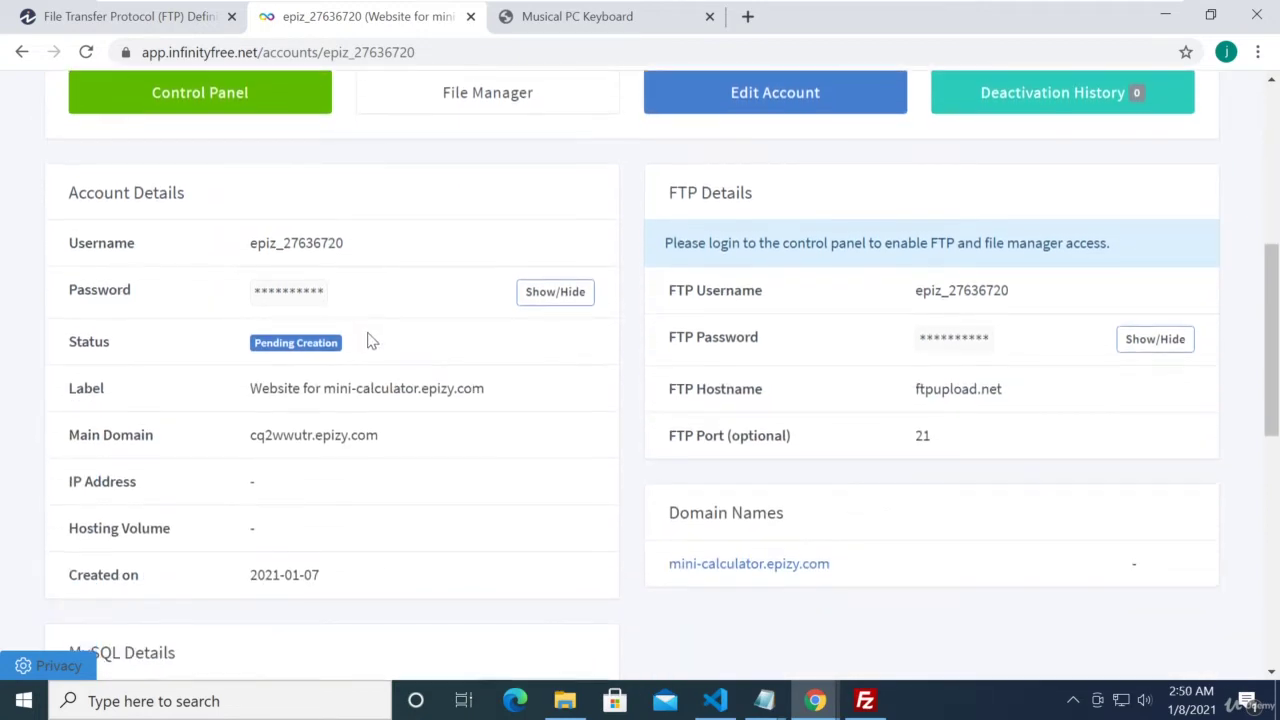
scroll(366, 337, up, 3)
- Reload the account page; it remains Pending Creation, FTP host ftpupload.net, port 21
click(86, 52)
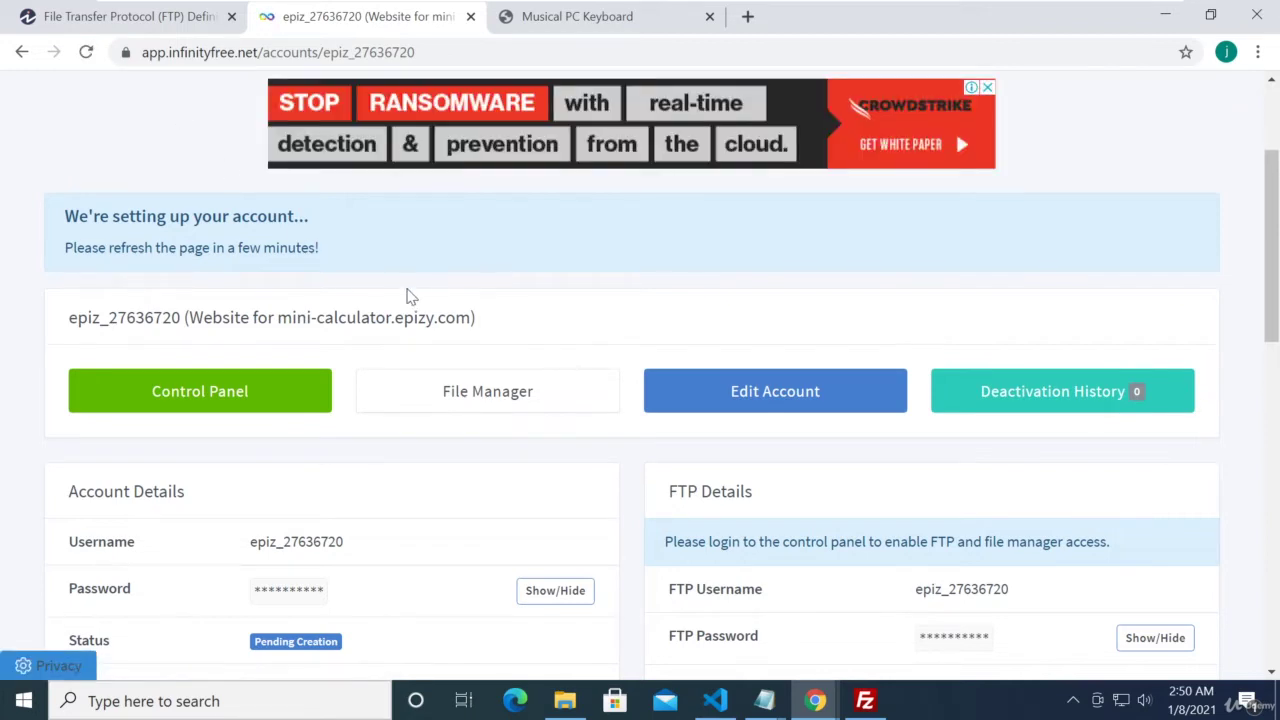
scroll(405, 290, down, 2)
scroll(405, 290, down, 1)
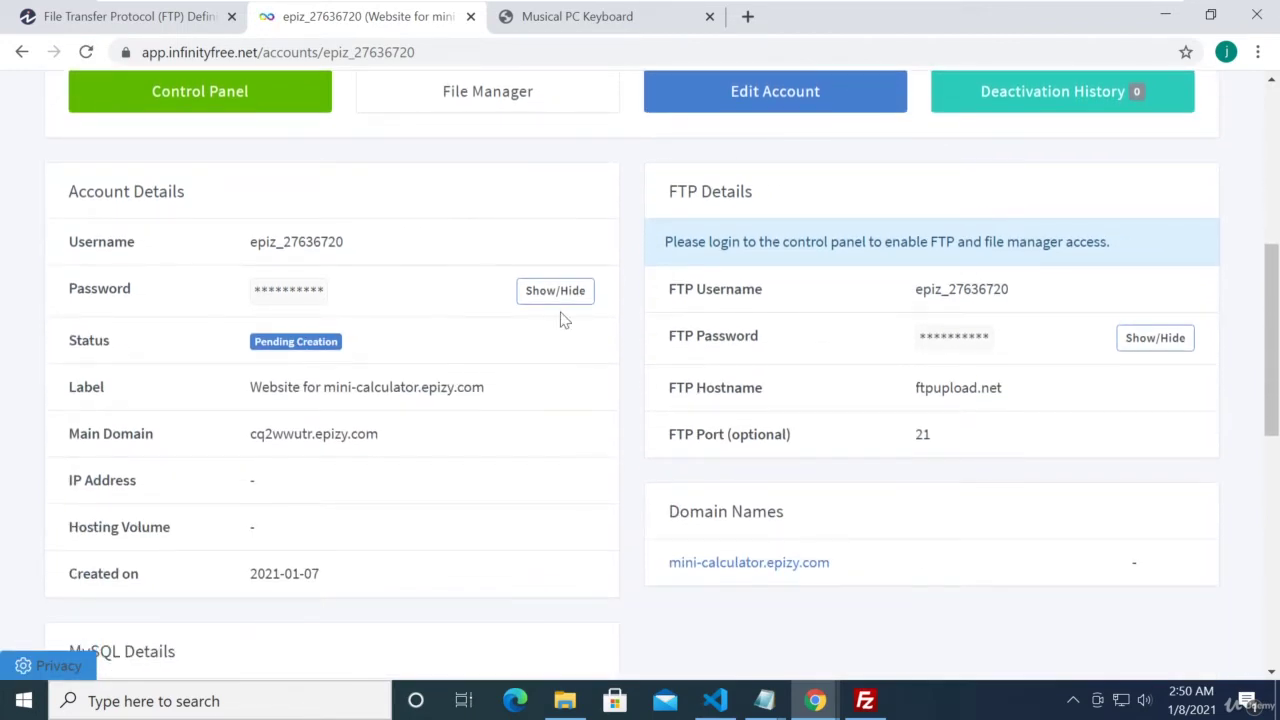
scroll(718, 249, up, 3)
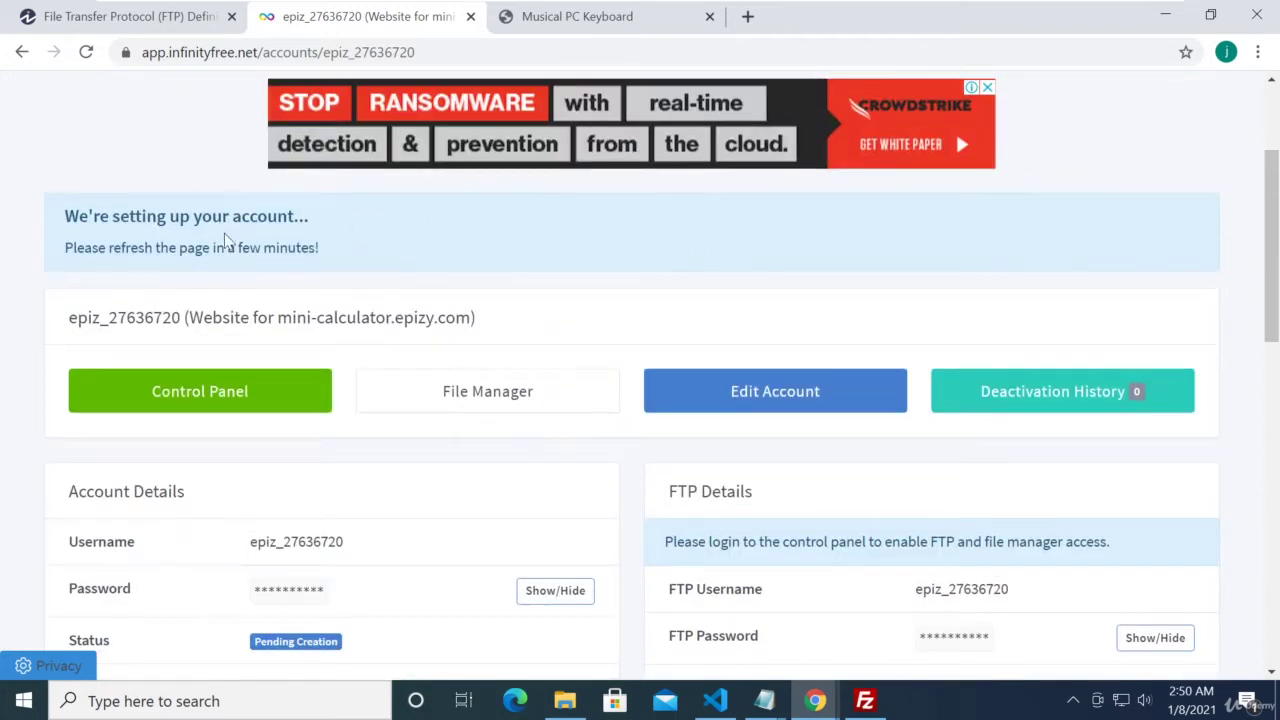
drag(74, 216, 346, 260)
click(378, 263)
drag(320, 240, 330, 252)
drag(64, 215, 391, 246)
click(385, 248)
scroll(527, 276, down, 4)
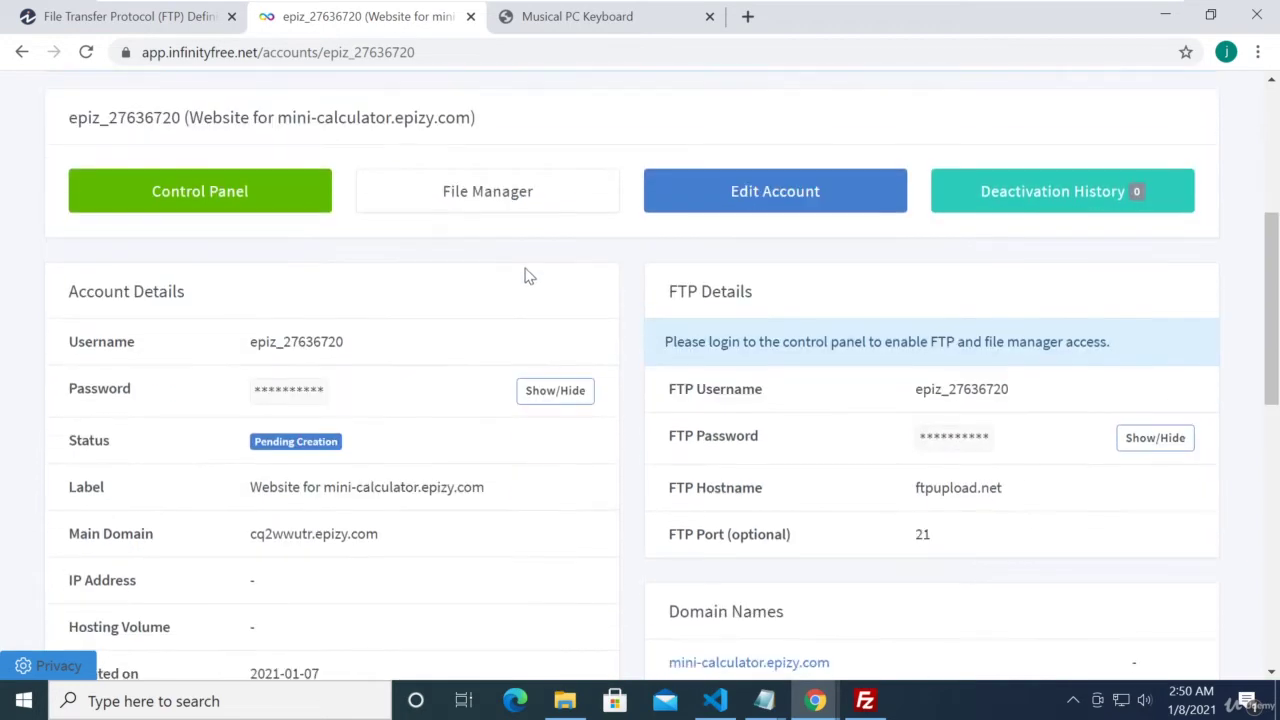
scroll(517, 268, up, 5)
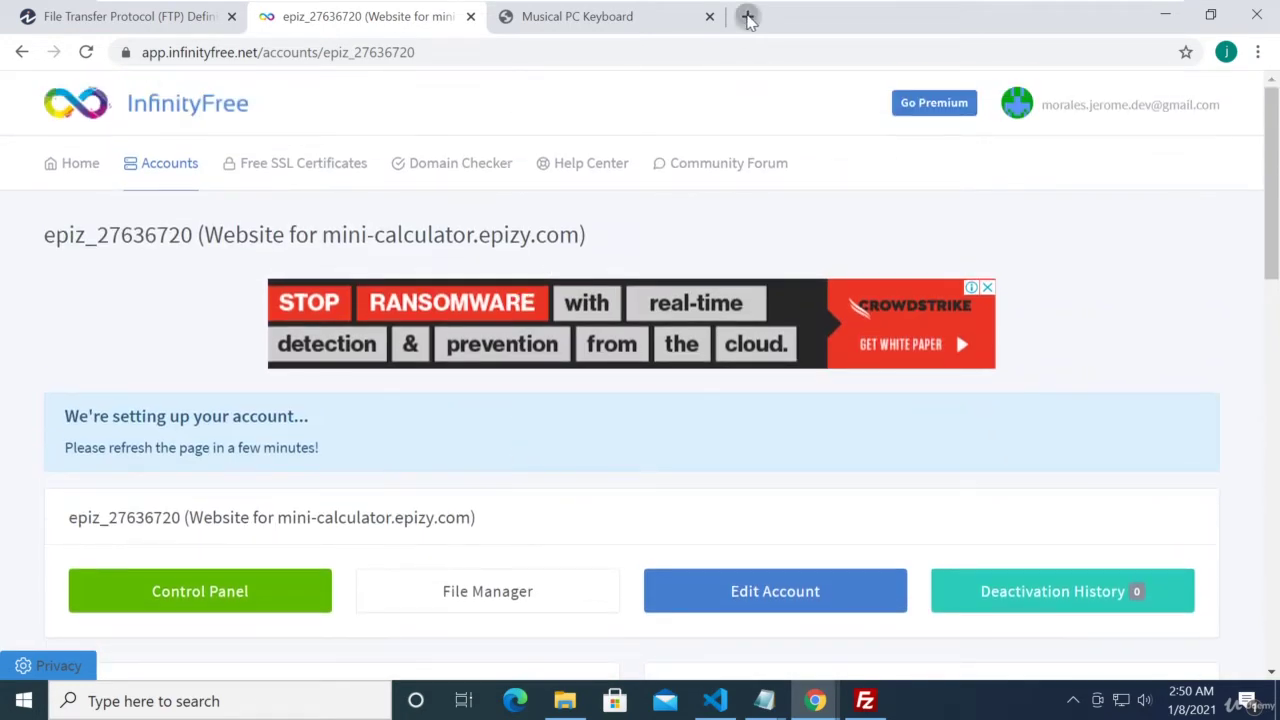
- Open formspree.io/forms in a new tab, showing Form1 under A New Project
click(747, 16)
text(form)
key(Return)
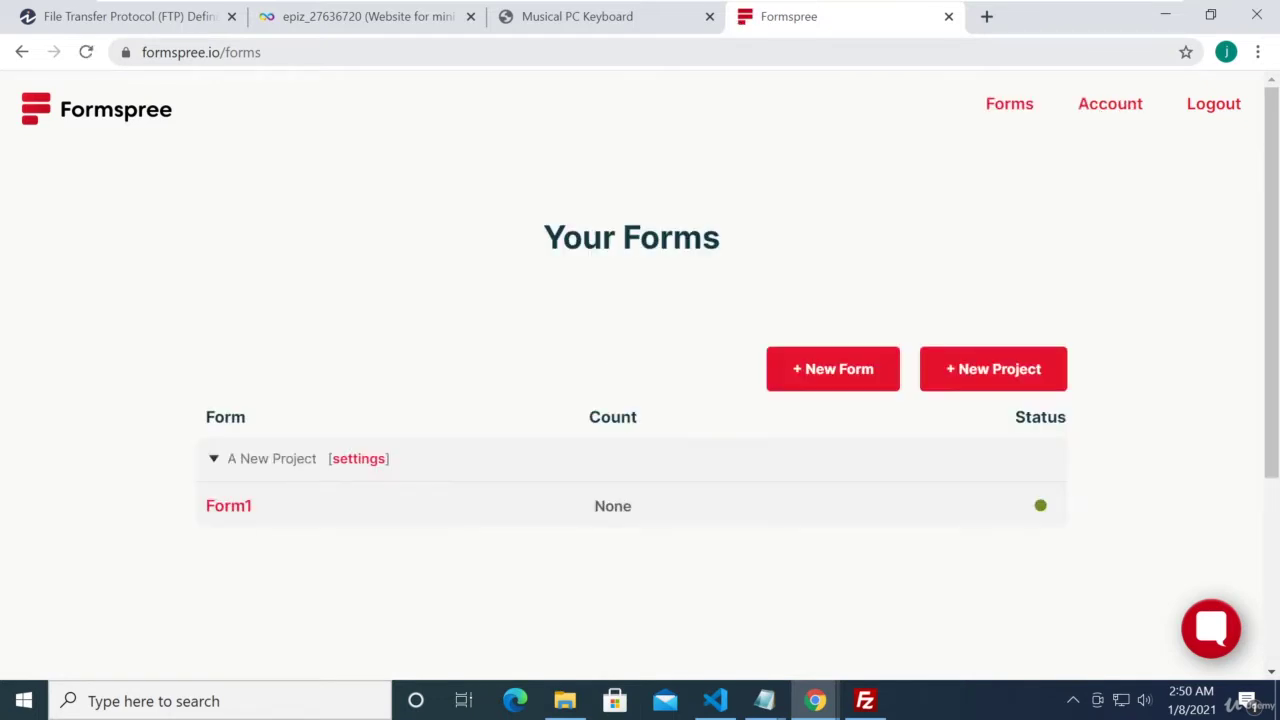
- Glance at the saved passwords file in Notepad, then return to the hosting account tab
mouse_move(764, 700)
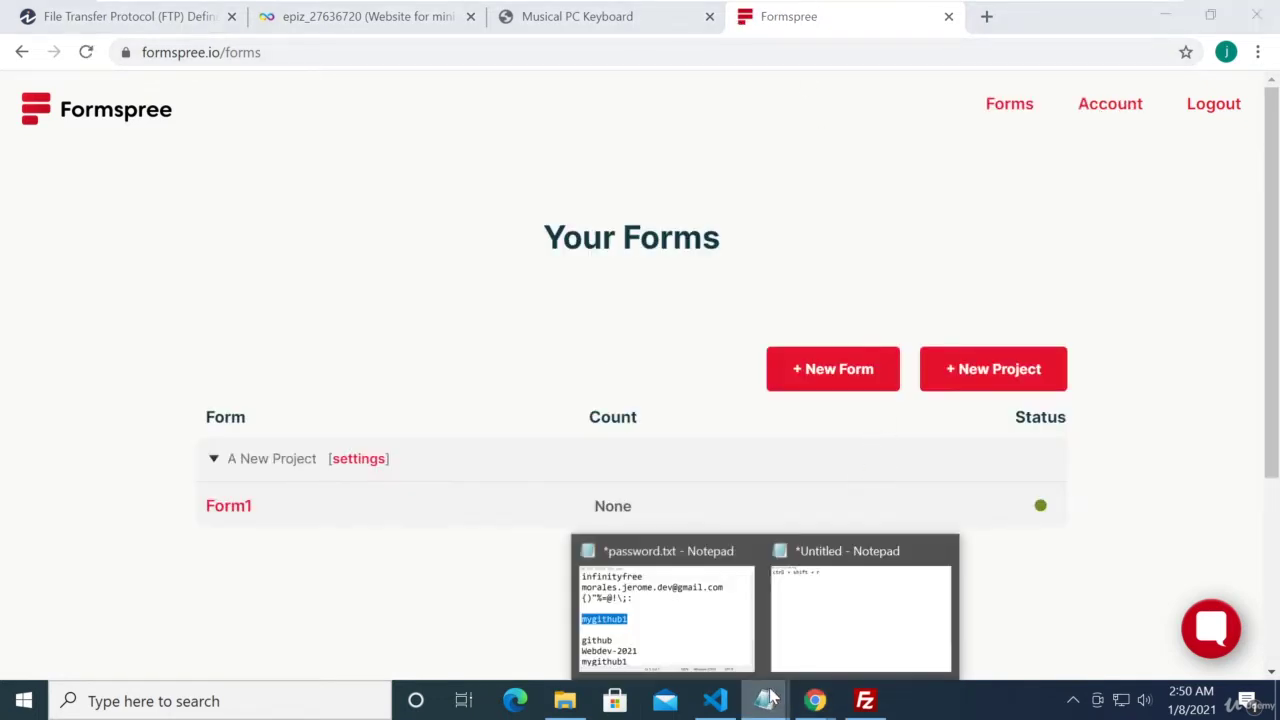
click(678, 615)
scroll(940, 340, down, 1)
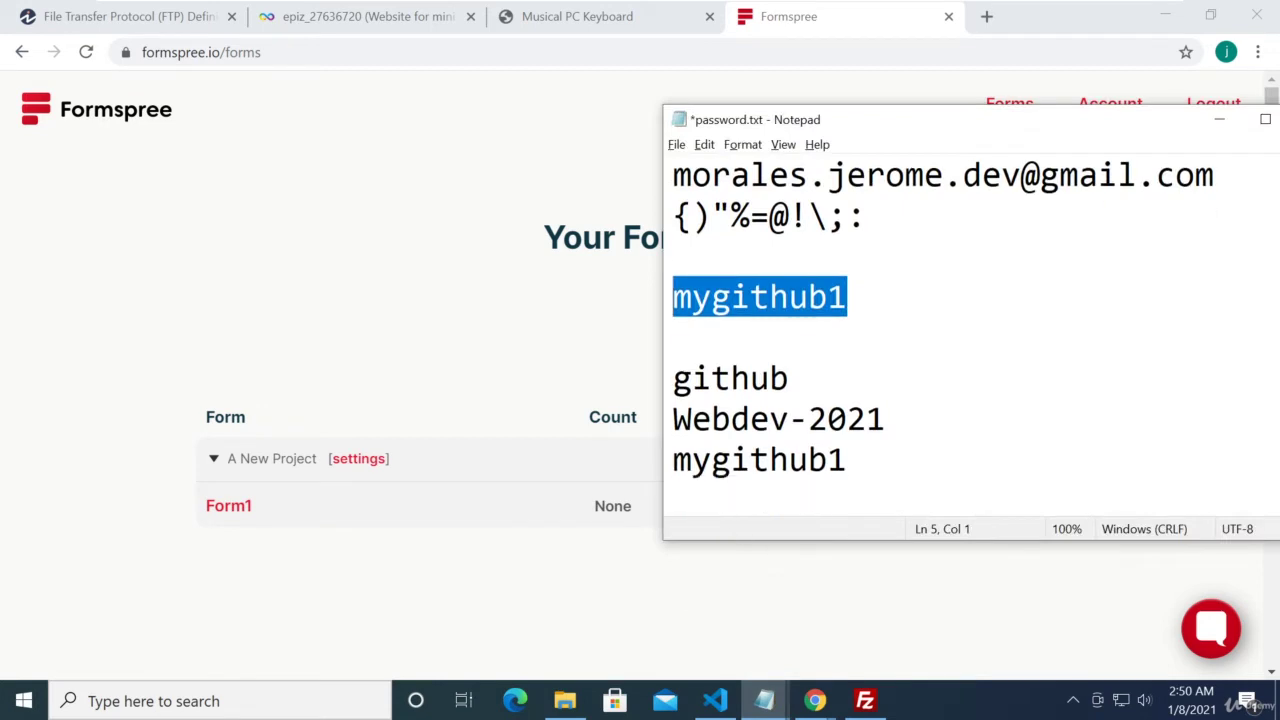
scroll(940, 340, up, 1)
click(577, 317)
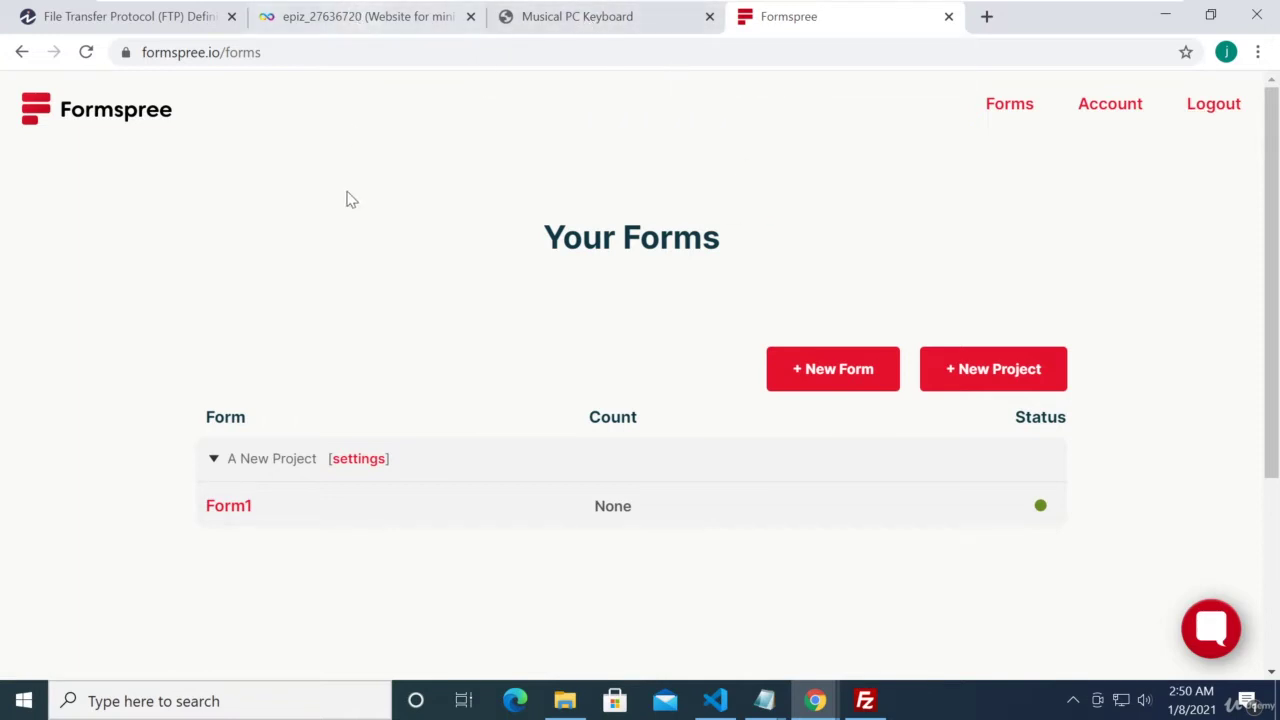
click(333, 18)
- Reload the mini-calculator account page and review it; setup is still pending
click(86, 52)
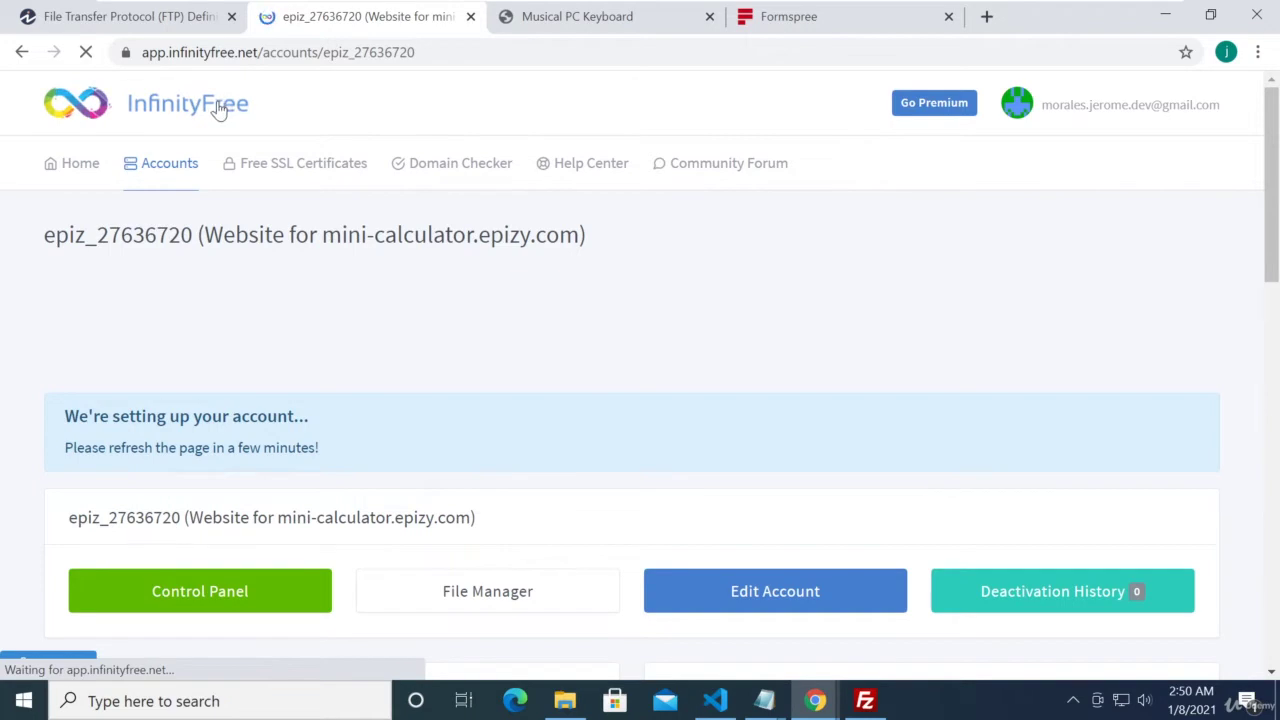
drag(88, 416, 325, 450)
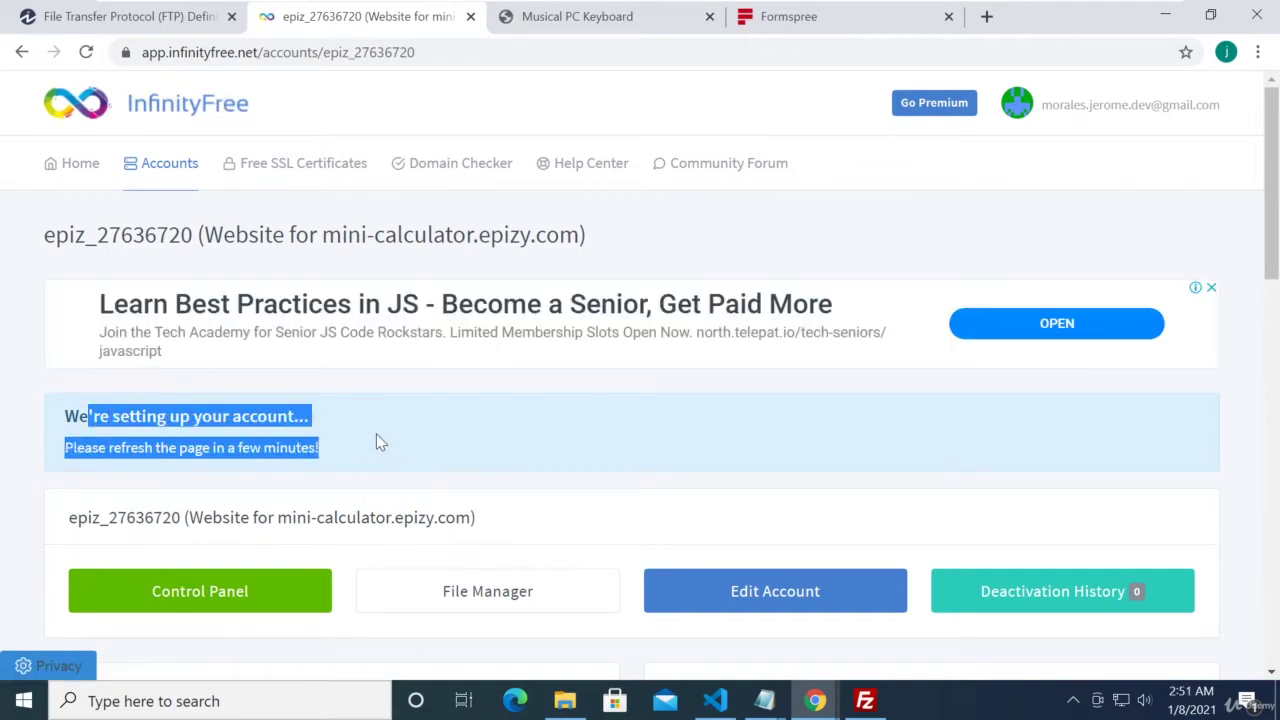
scroll(376, 434, down, 5)
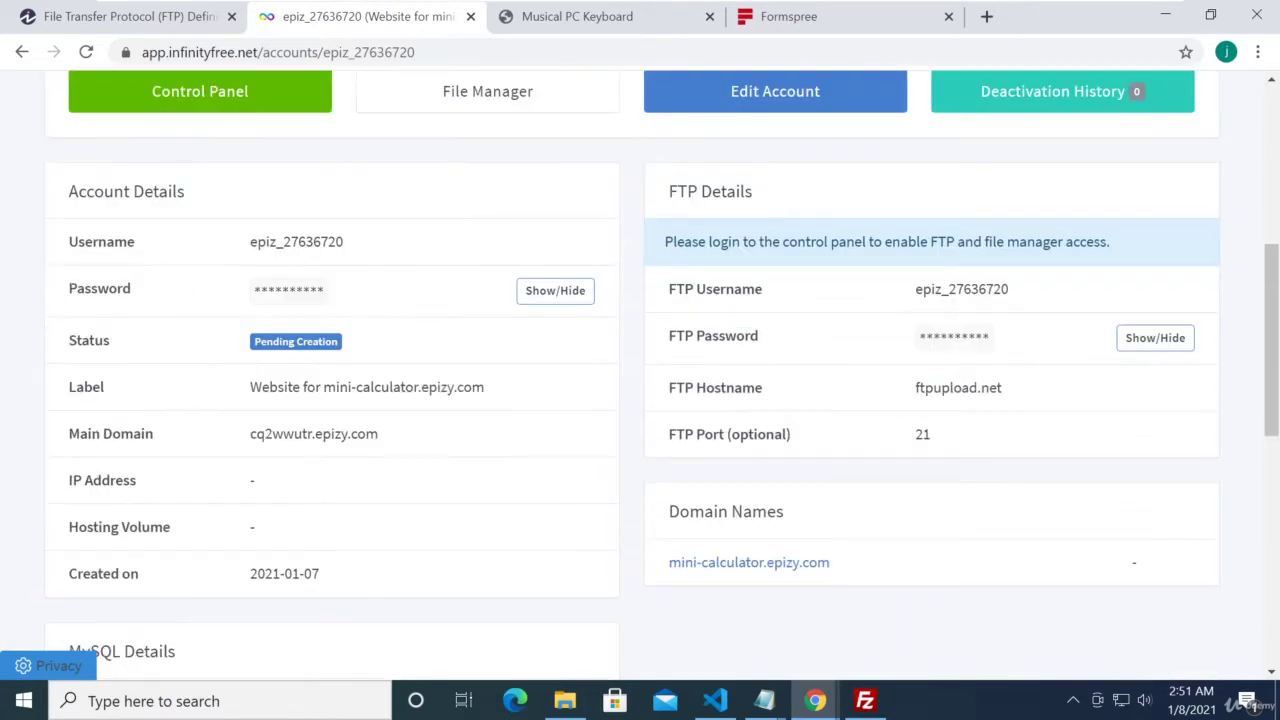
scroll(389, 446, up, 3)
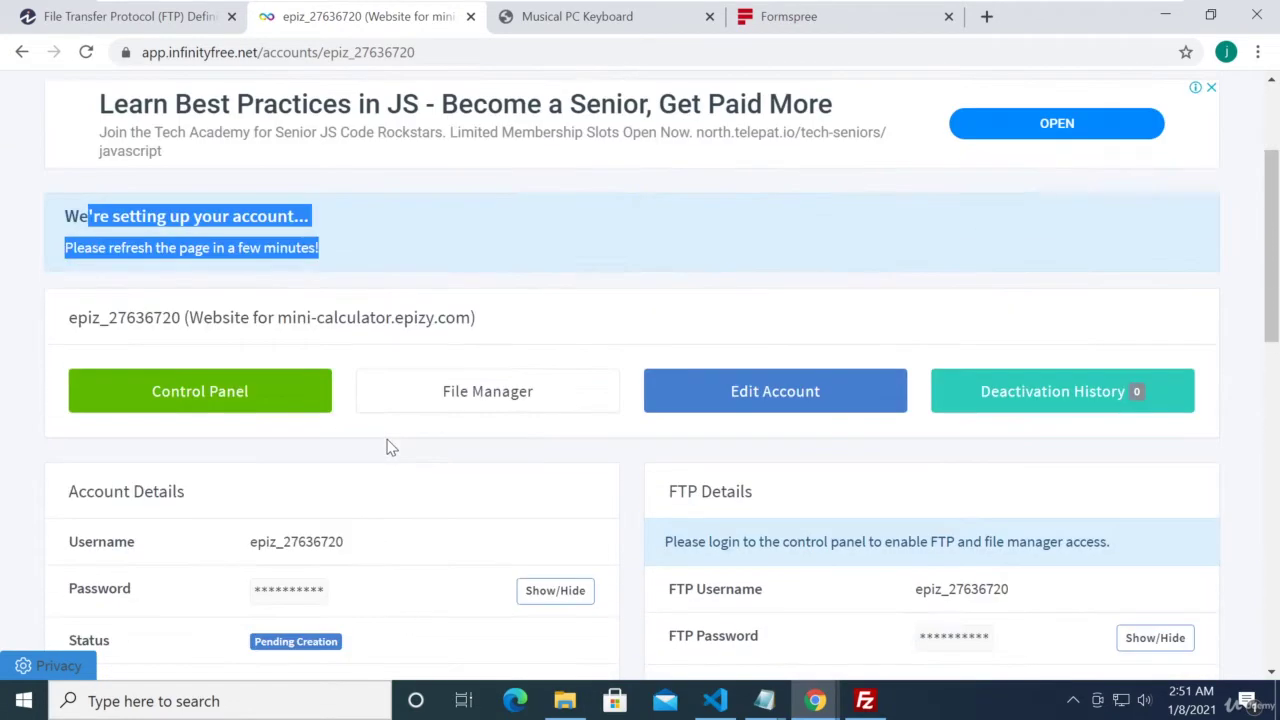
scroll(389, 446, down, 5)
scroll(389, 446, down, 2)
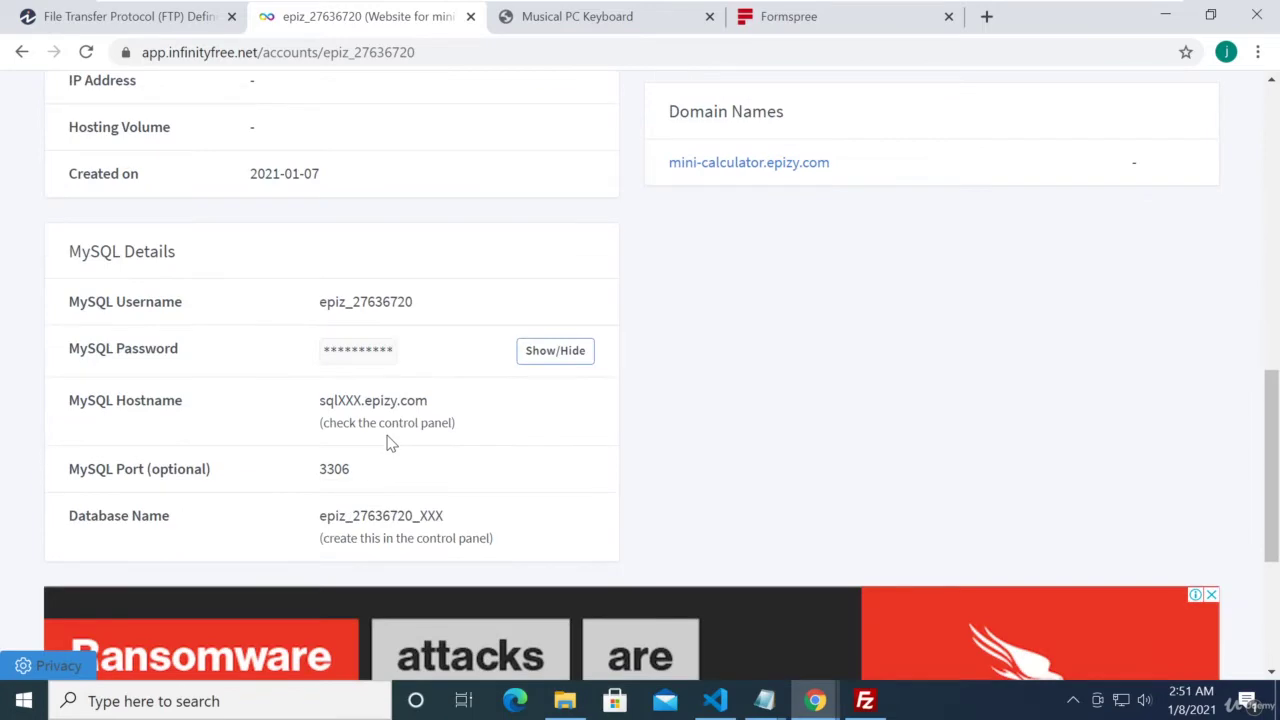
scroll(389, 446, up, 5)
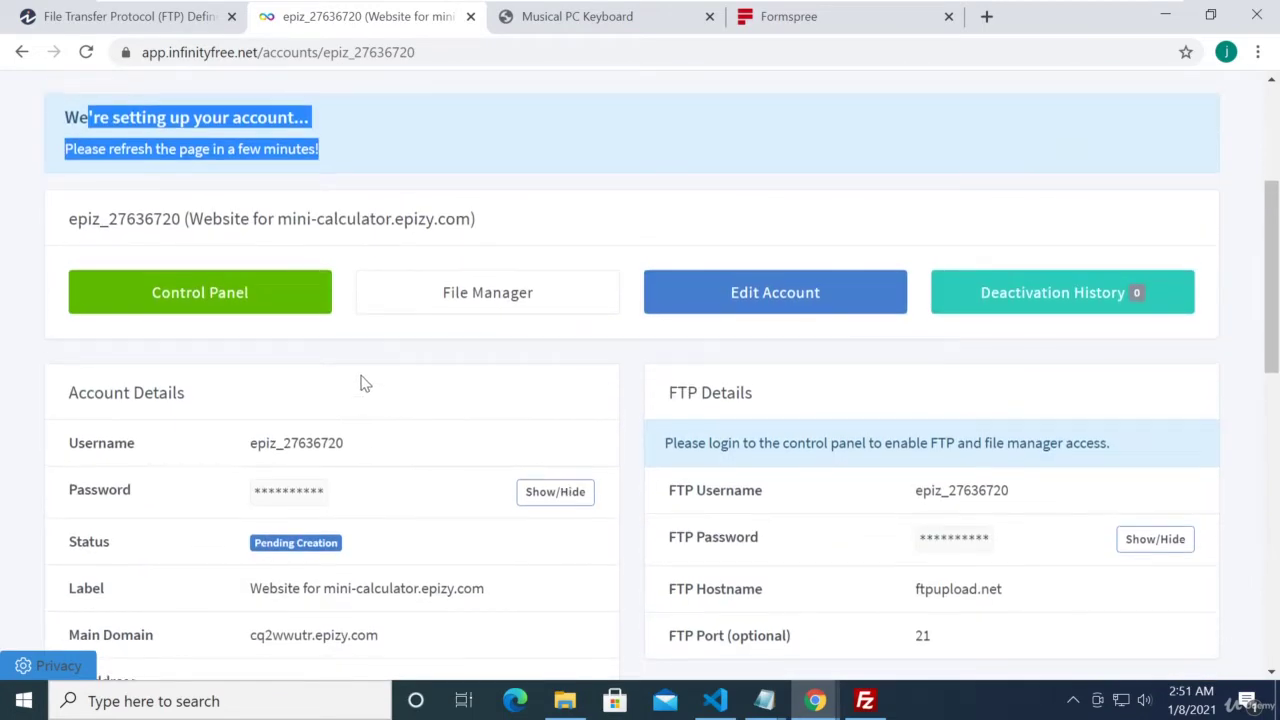
scroll(357, 320, up, 1)
- Highlight the setup notice once more, then switch to Formspree's Your Forms tab with Form1
click(352, 258)
drag(79, 218, 375, 252)
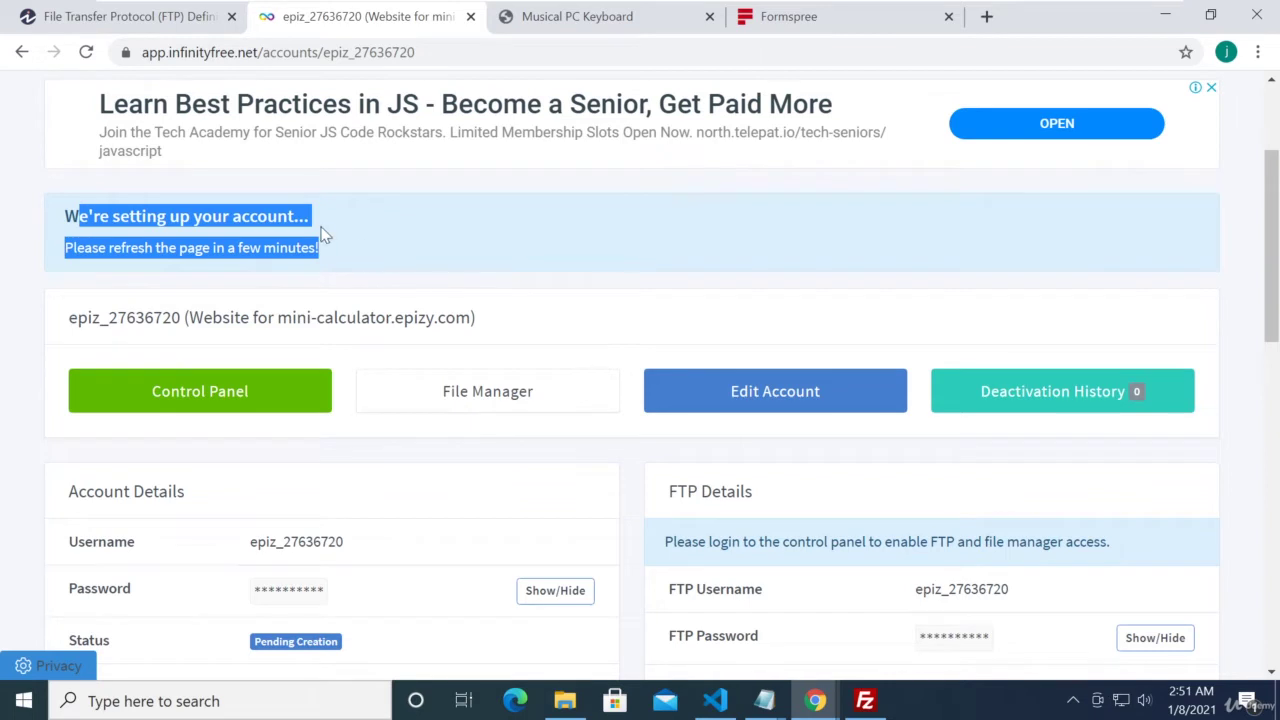
click(322, 230)
drag(64, 216, 252, 248)
click(390, 243)
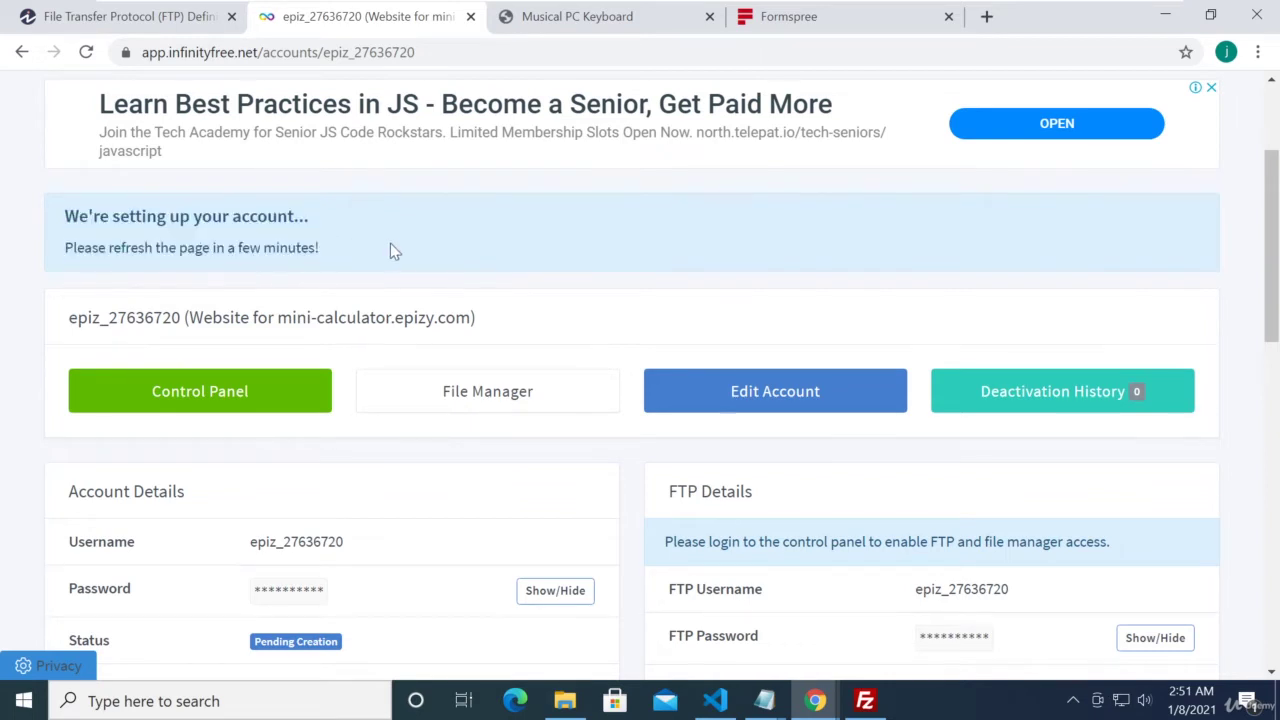
click(772, 20)
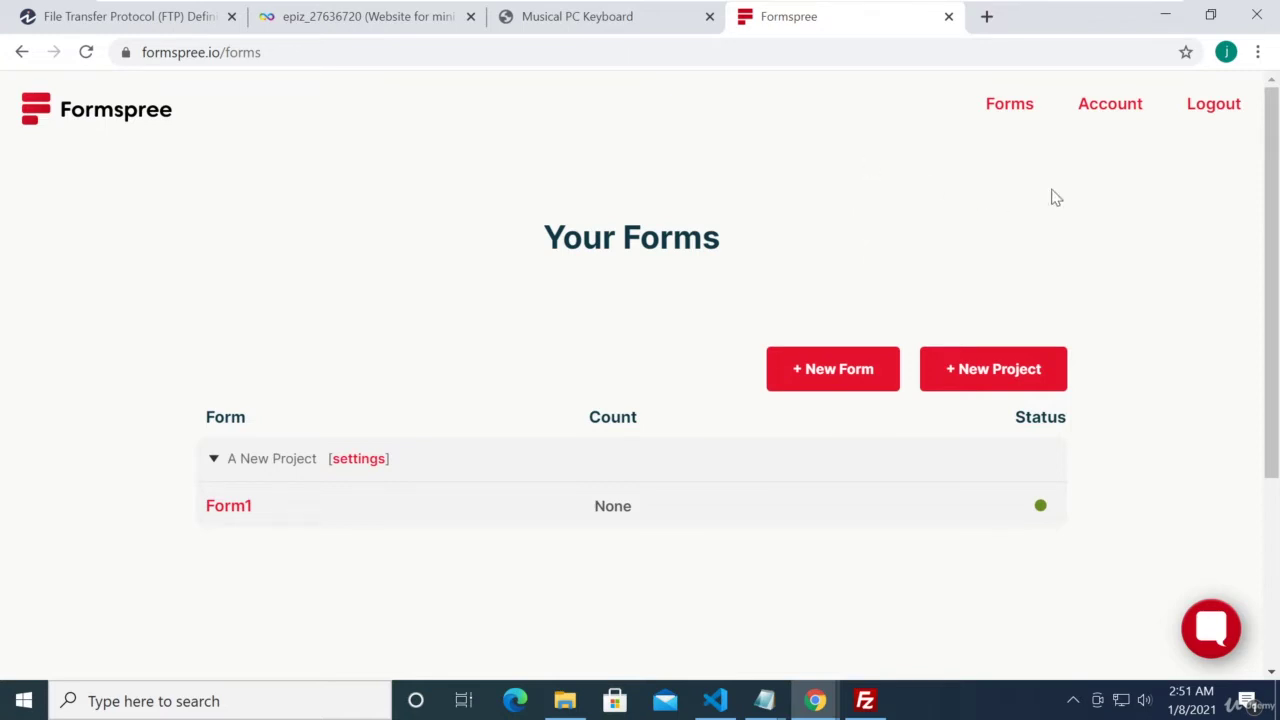
drag(1274, 138, 1274, 132)
- Open the personal_website folder in VS Code and serve index.html with Live Server on port 5500
key(super)
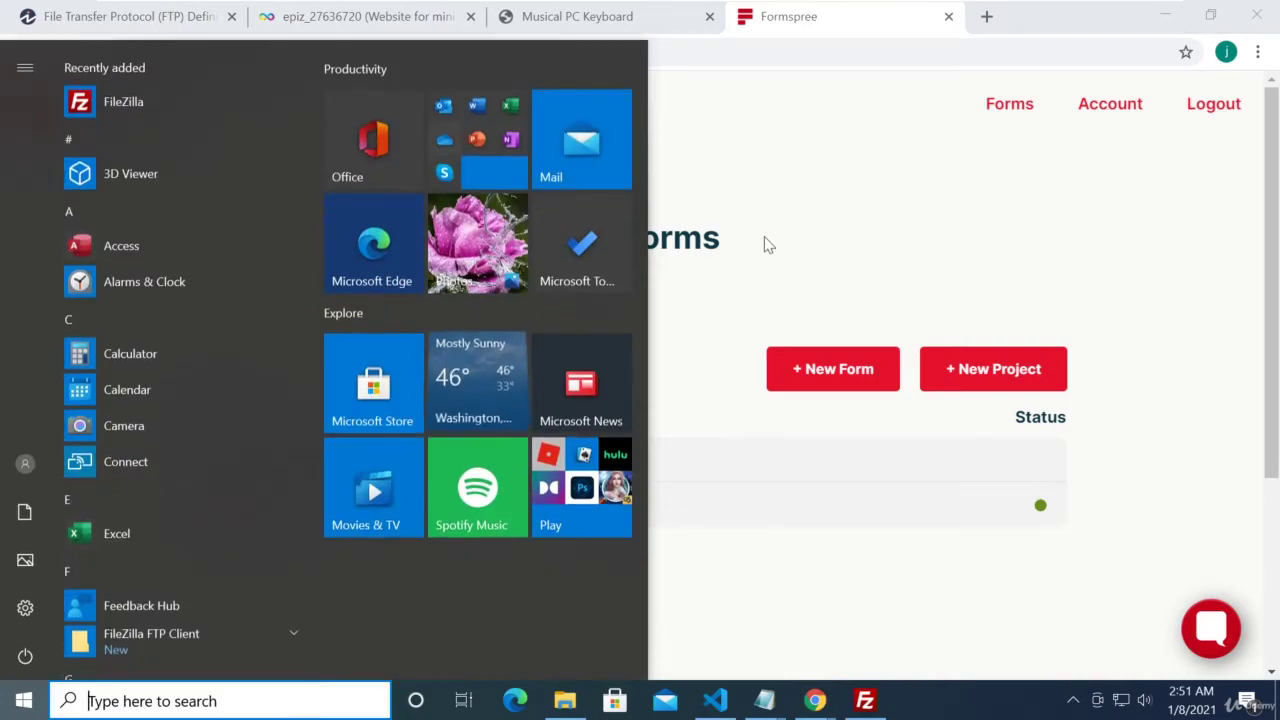
click(716, 701)
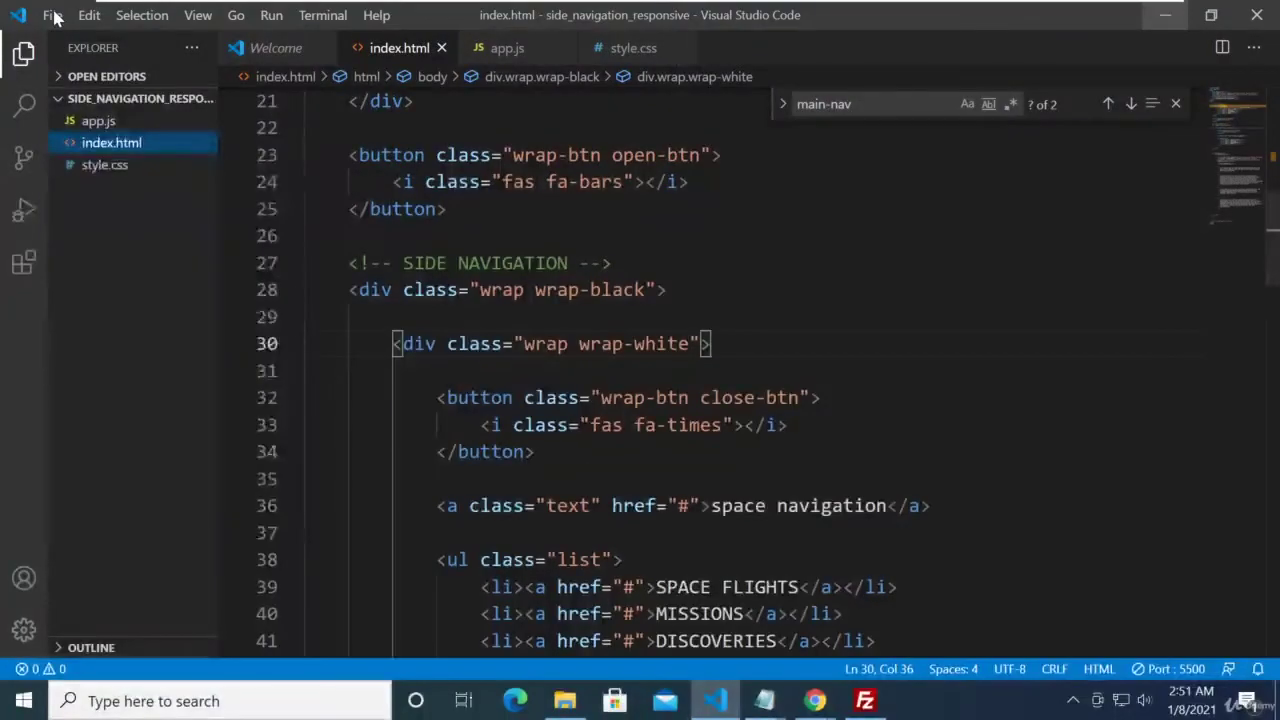
click(52, 15)
click(546, 182)
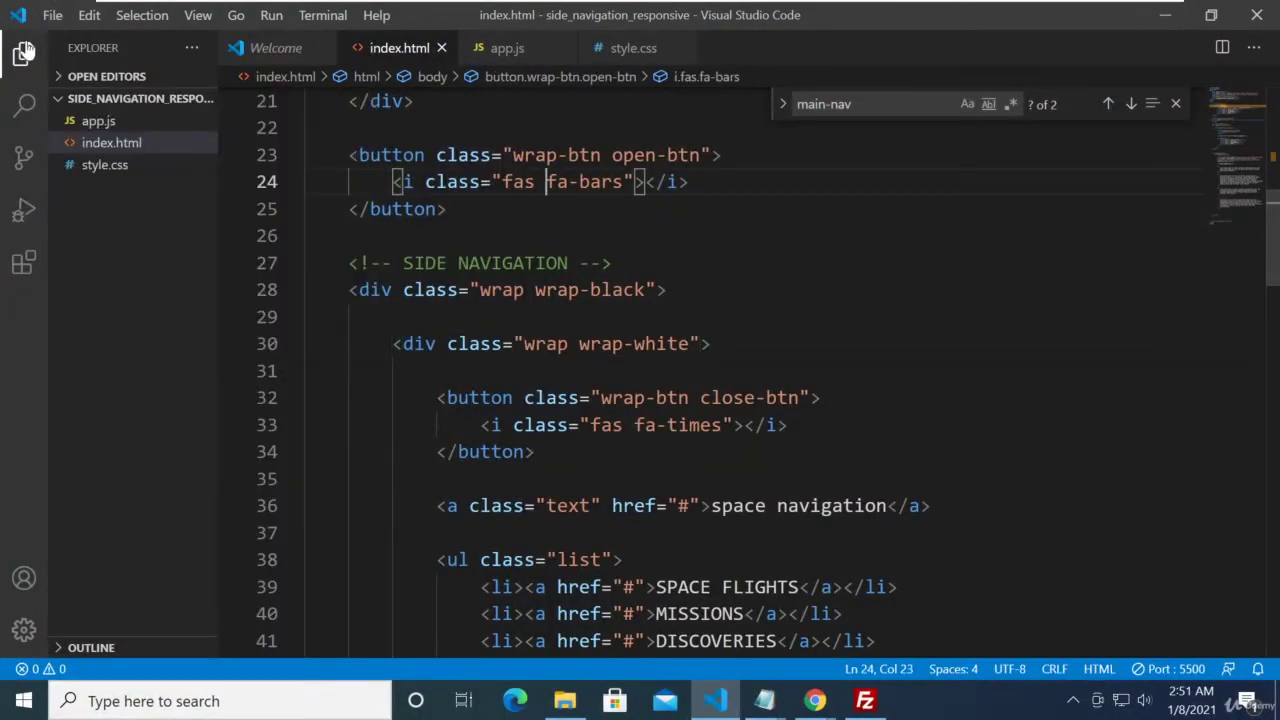
click(52, 15)
click(101, 130)
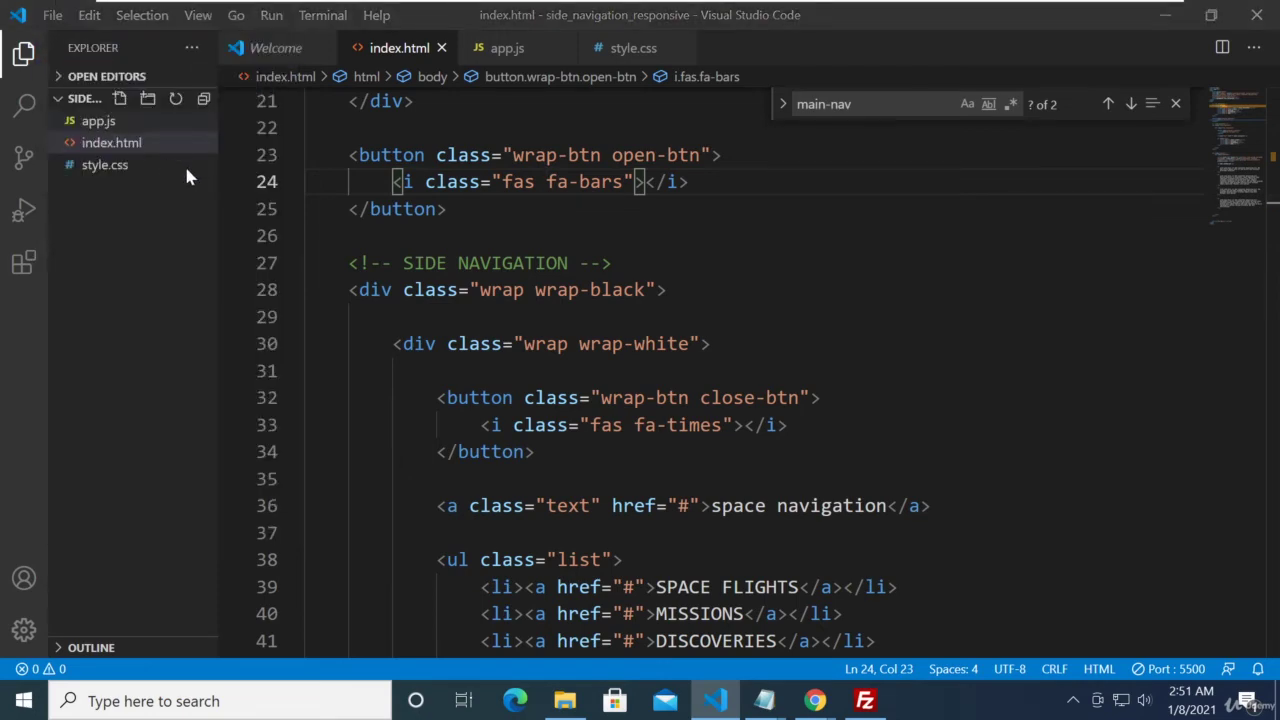
click(256, 194)
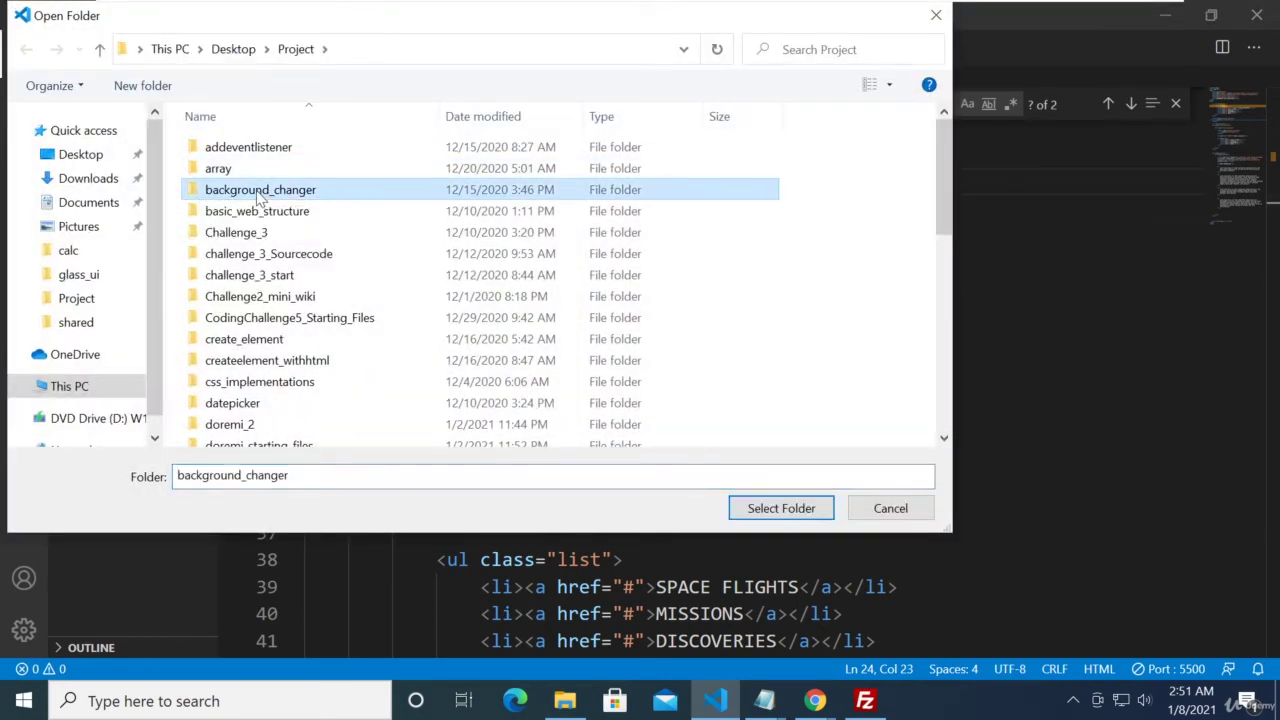
key(p)
click(797, 509)
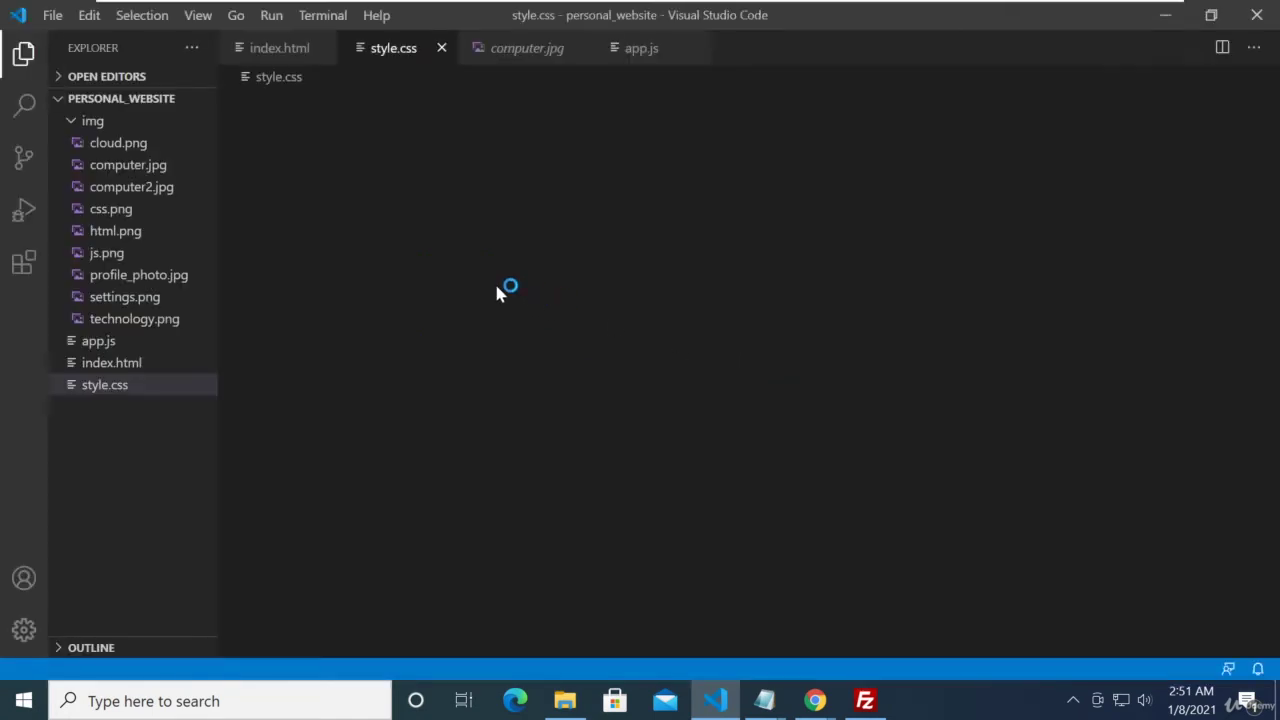
right_click(128, 368)
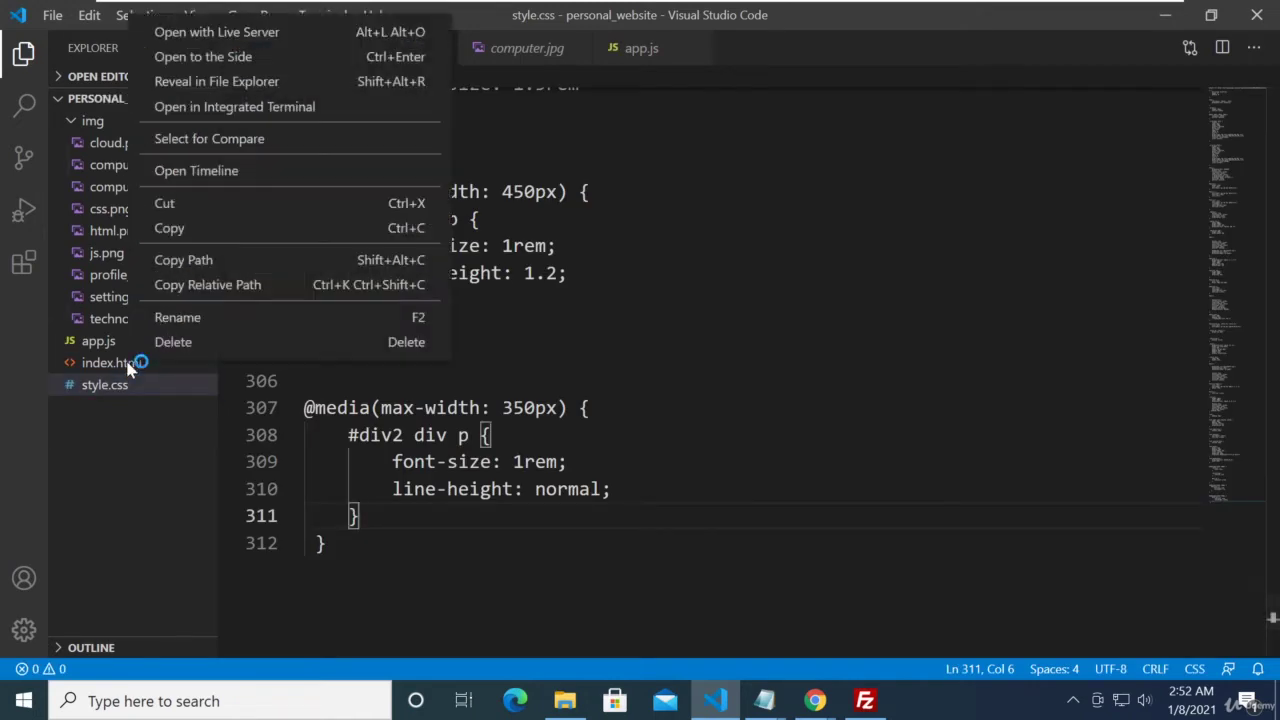
click(238, 34)
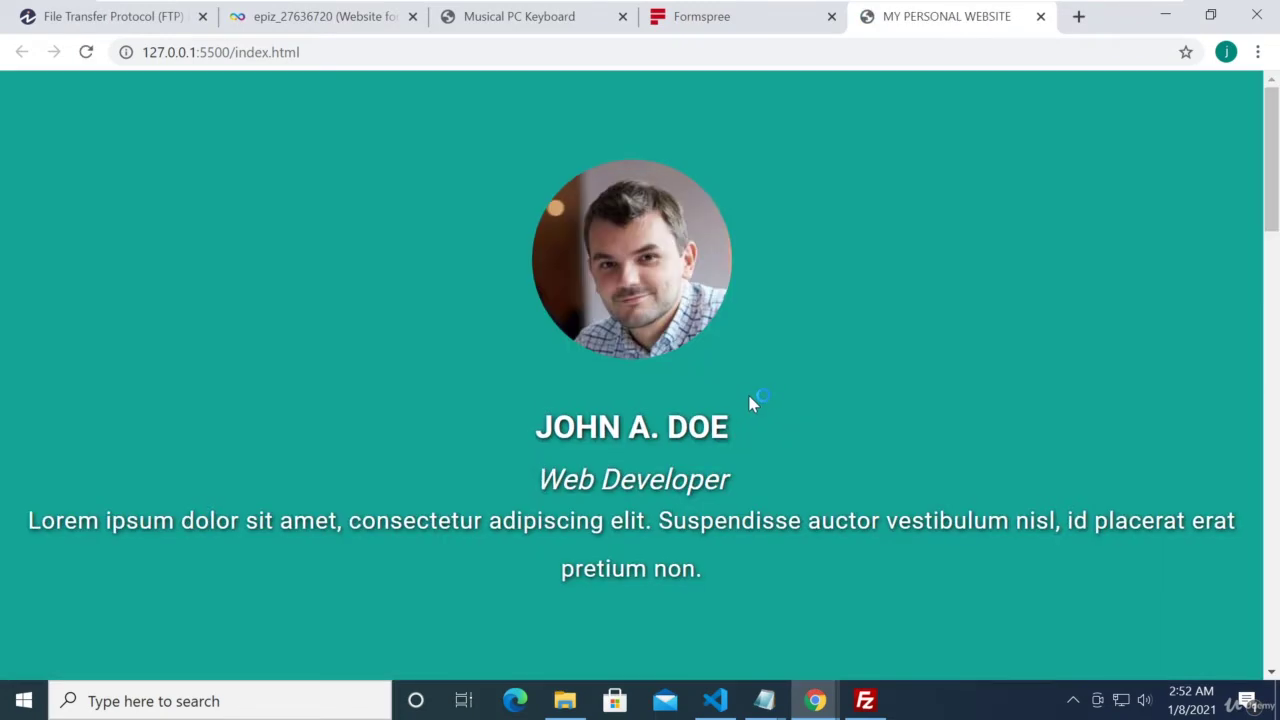
- Zoom the local site out to 75% and scroll down to the Contact Me form
scroll(1272, 125, down, 10)
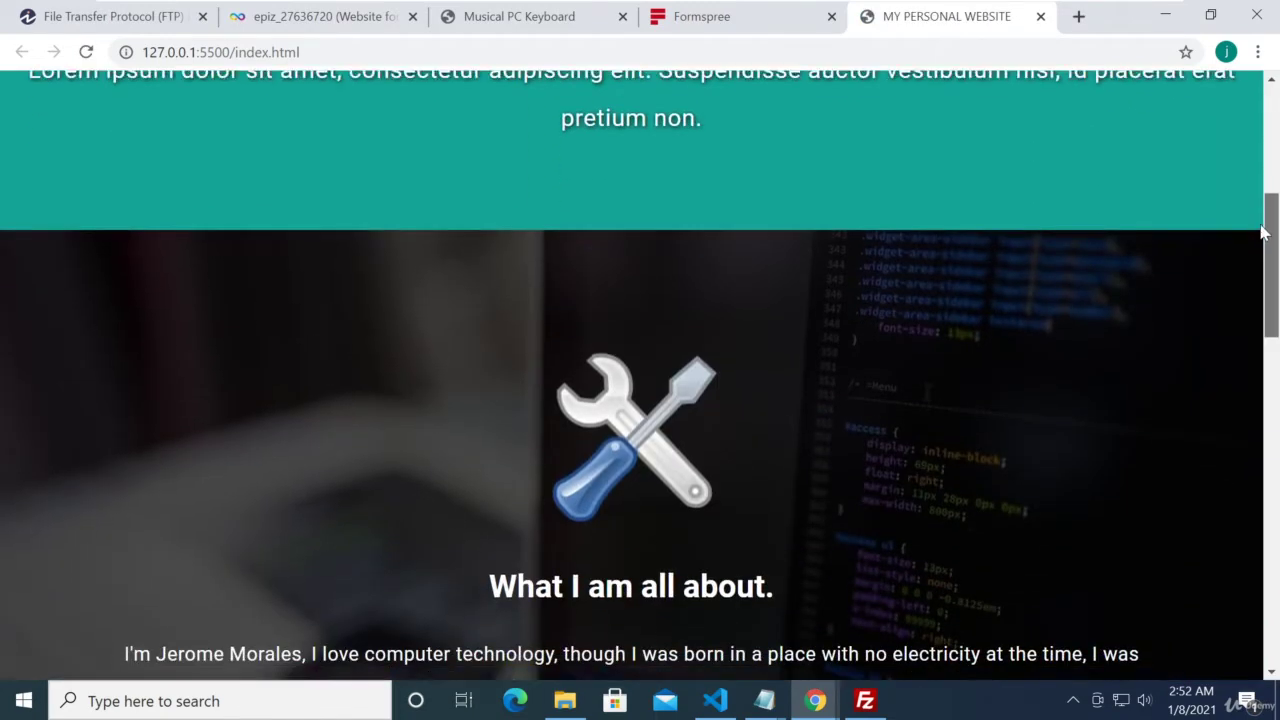
key(ctrl+minus)
key(ctrl+minus)
key(ctrl+minus)
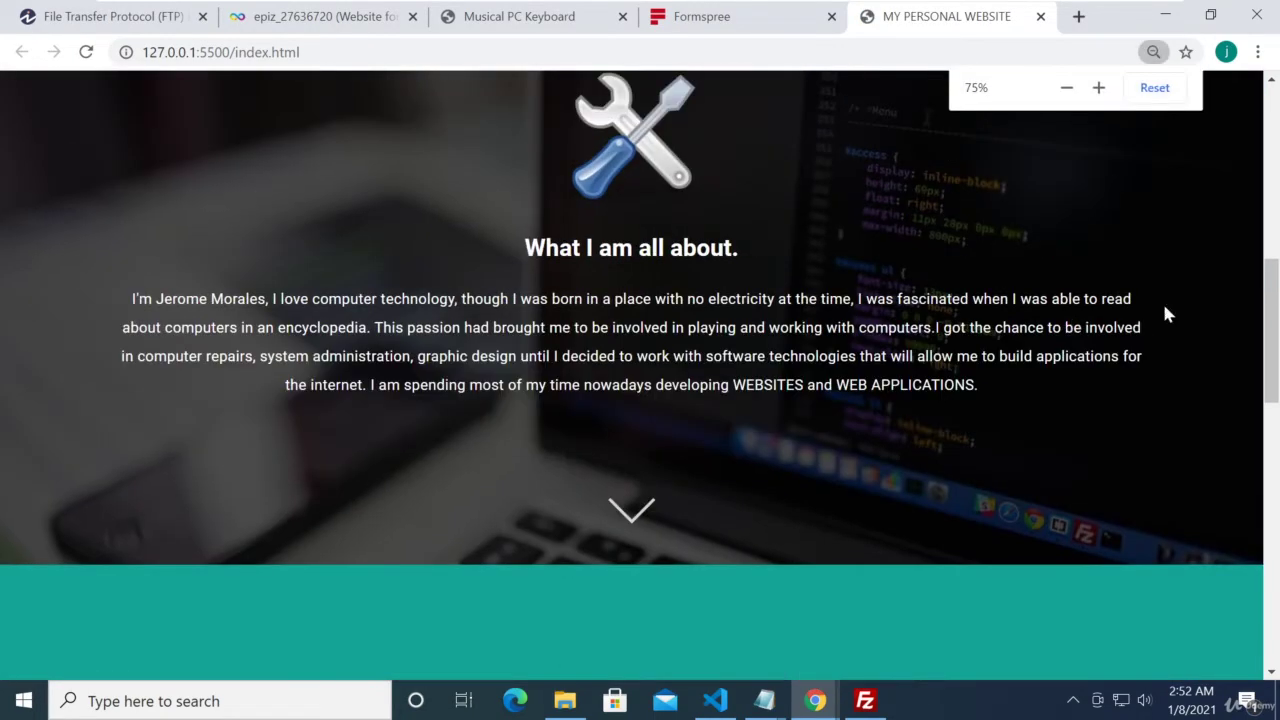
drag(1271, 277, 1270, 530)
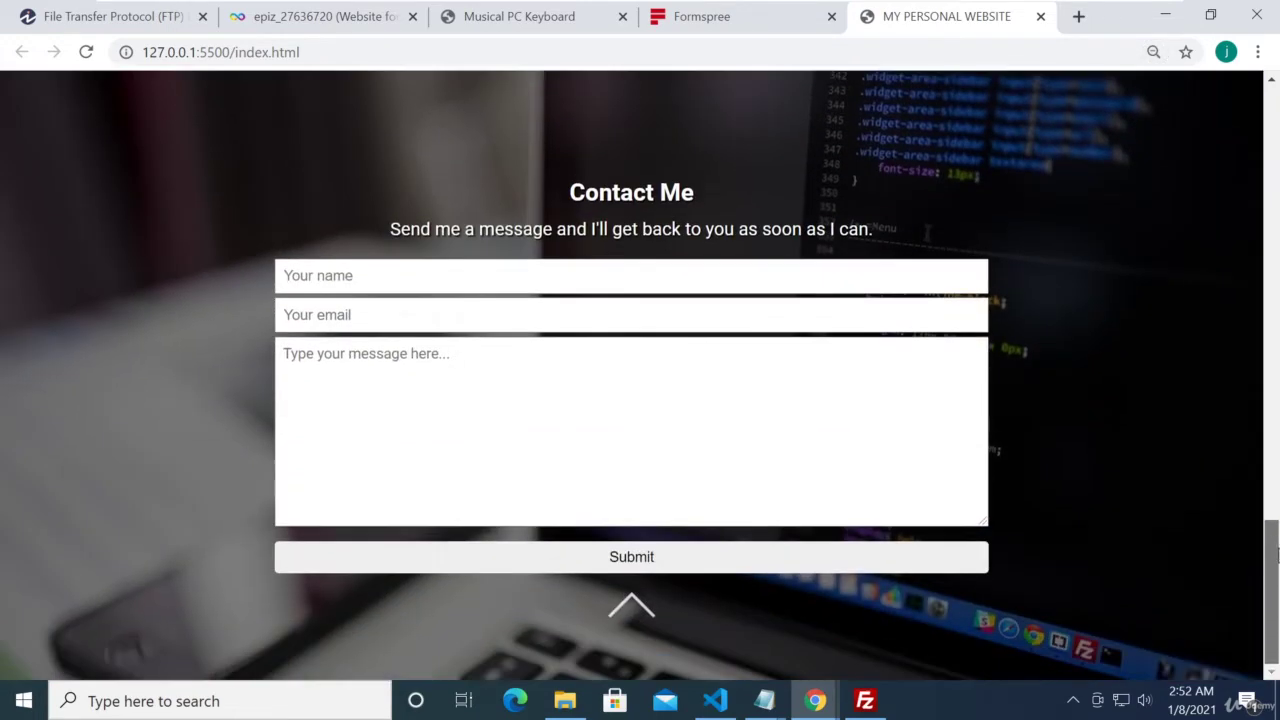
click(286, 354)
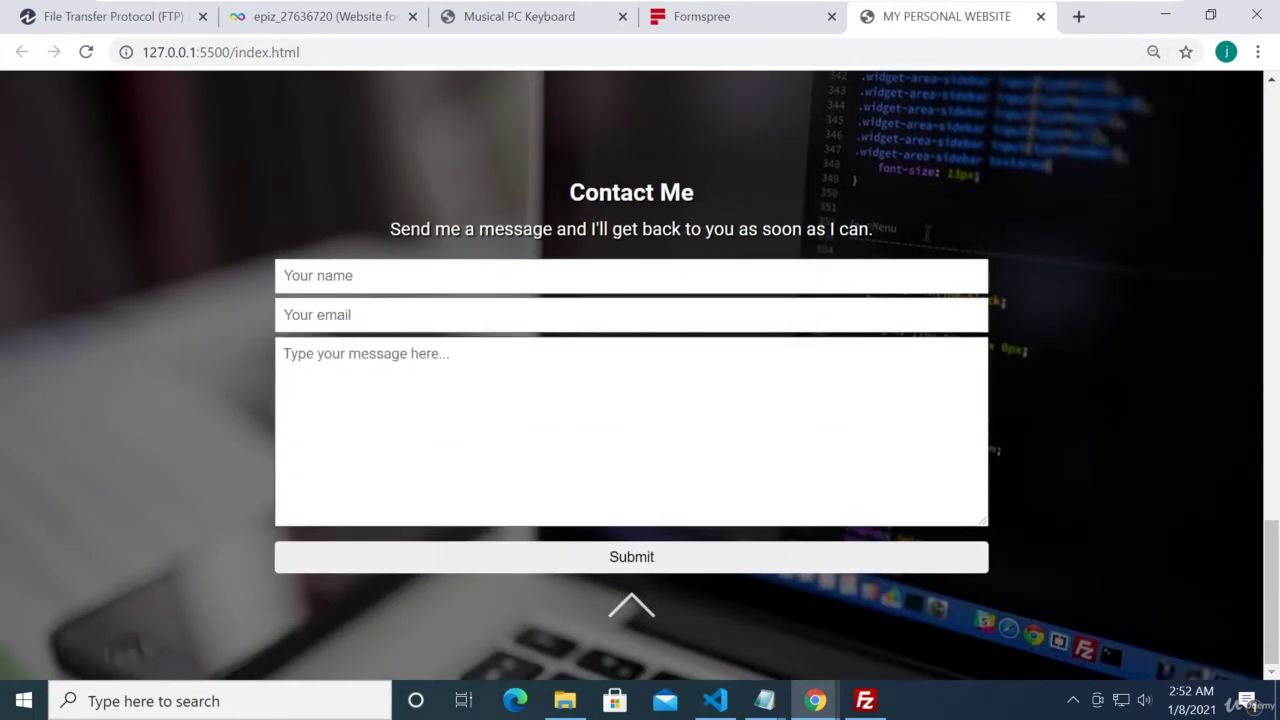
scroll(927, 232, up, 3)
scroll(927, 232, down, 3)
- Fill name, email and message with 'asdfasdf' and submit the form as a test
key(Return)
text(asdfasdf)
key(Tab)
text(asdfasdf)
key(Tab)
text(asdfasdf)
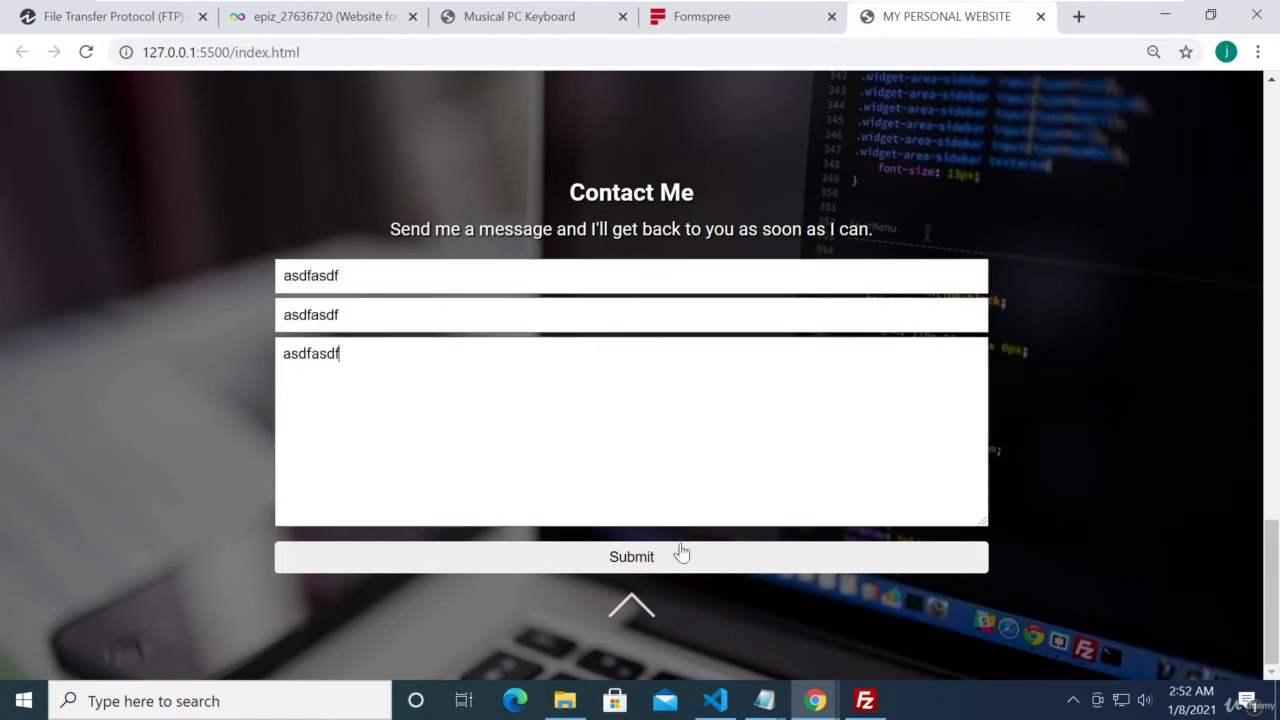
click(660, 556)
scroll(650, 553, down, 15)
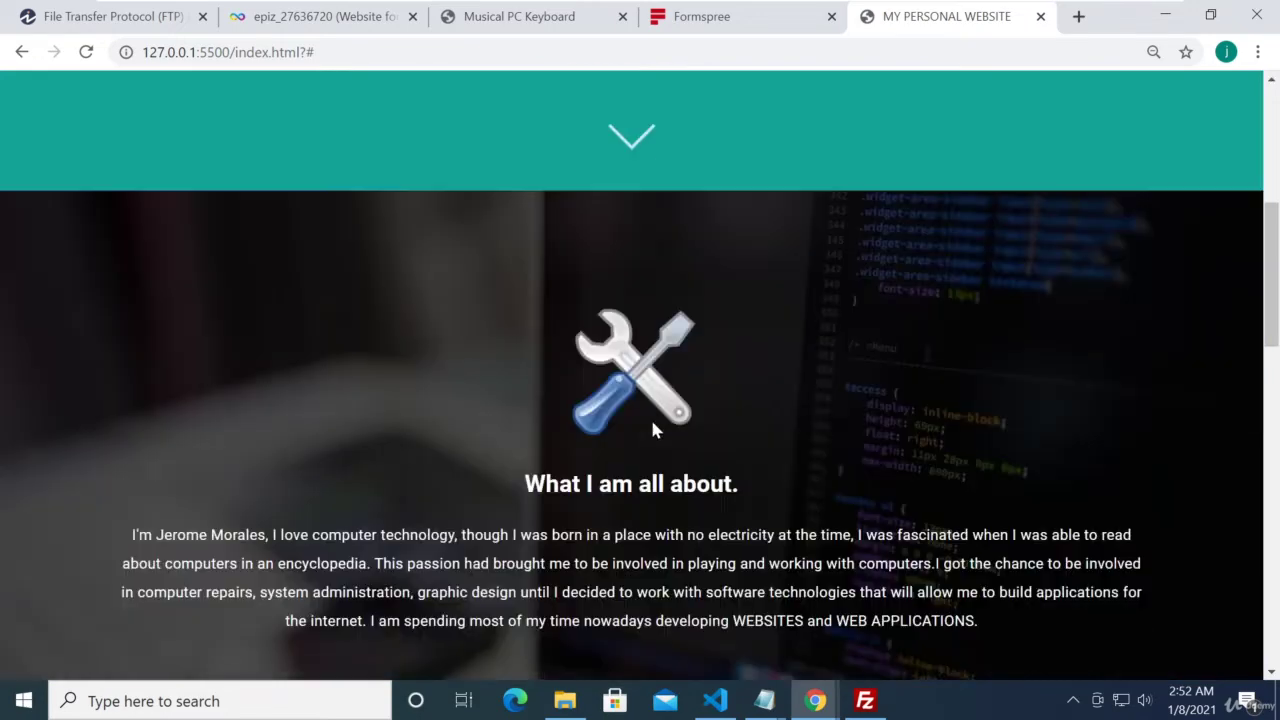
scroll(632, 400, down, 2)
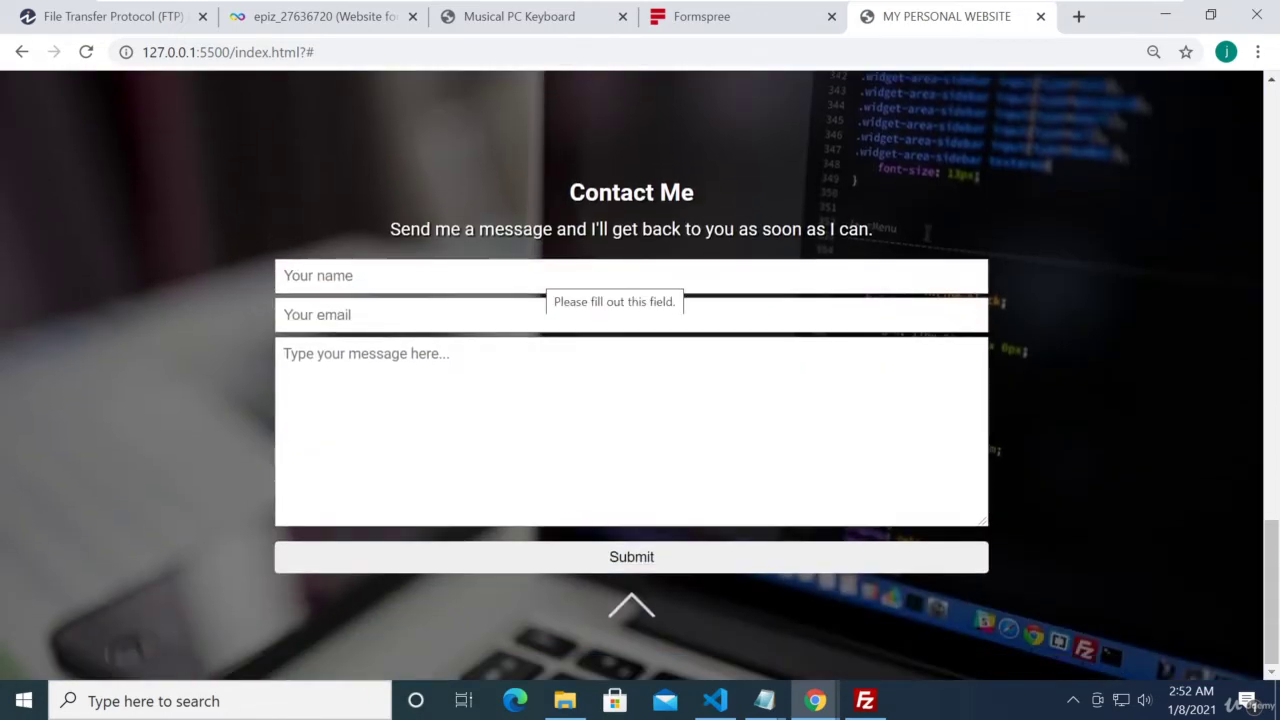
- Bring password.txt in Notepad to the front and select the stored e-mail address on line 2
mouse_move(770, 706)
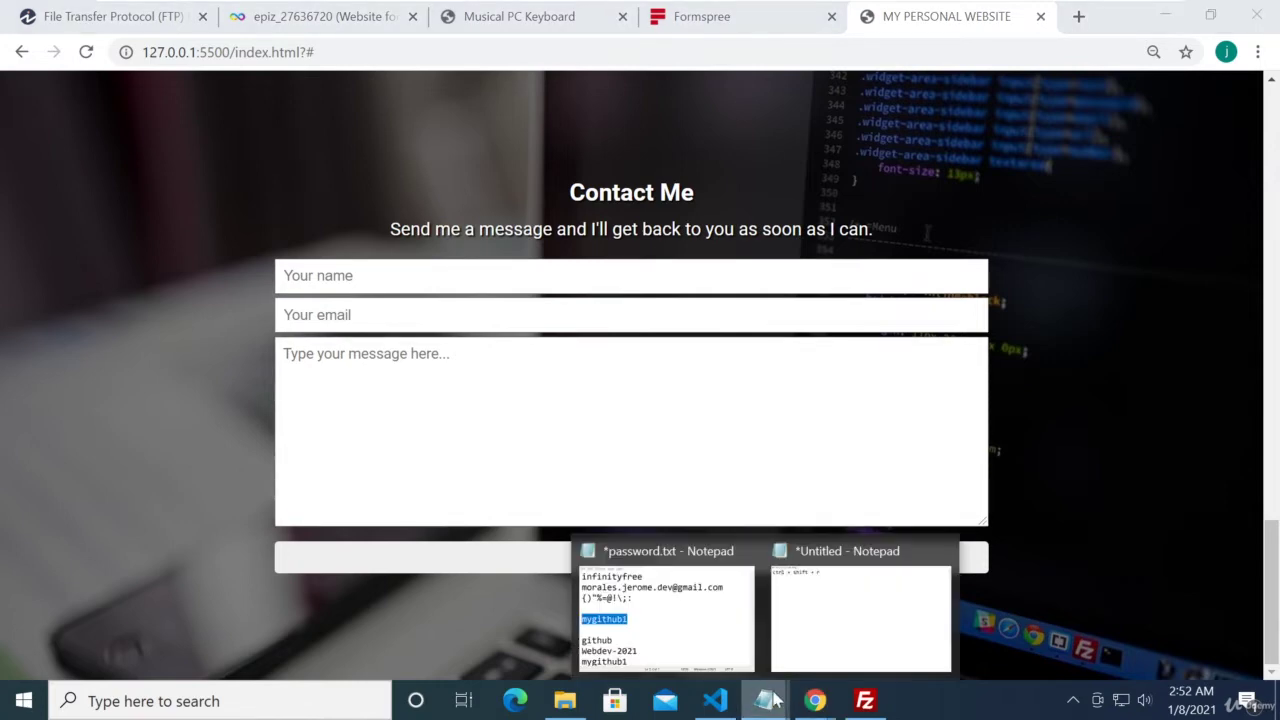
click(678, 600)
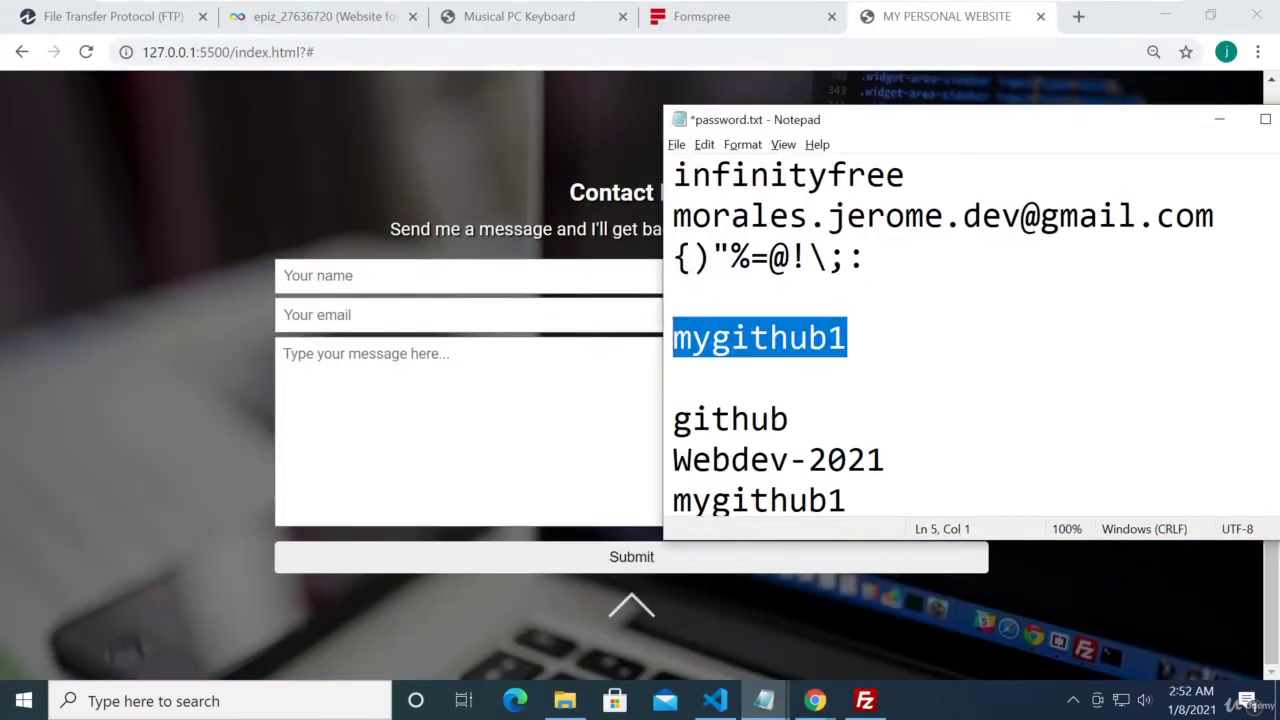
drag(1214, 216, 672, 216)
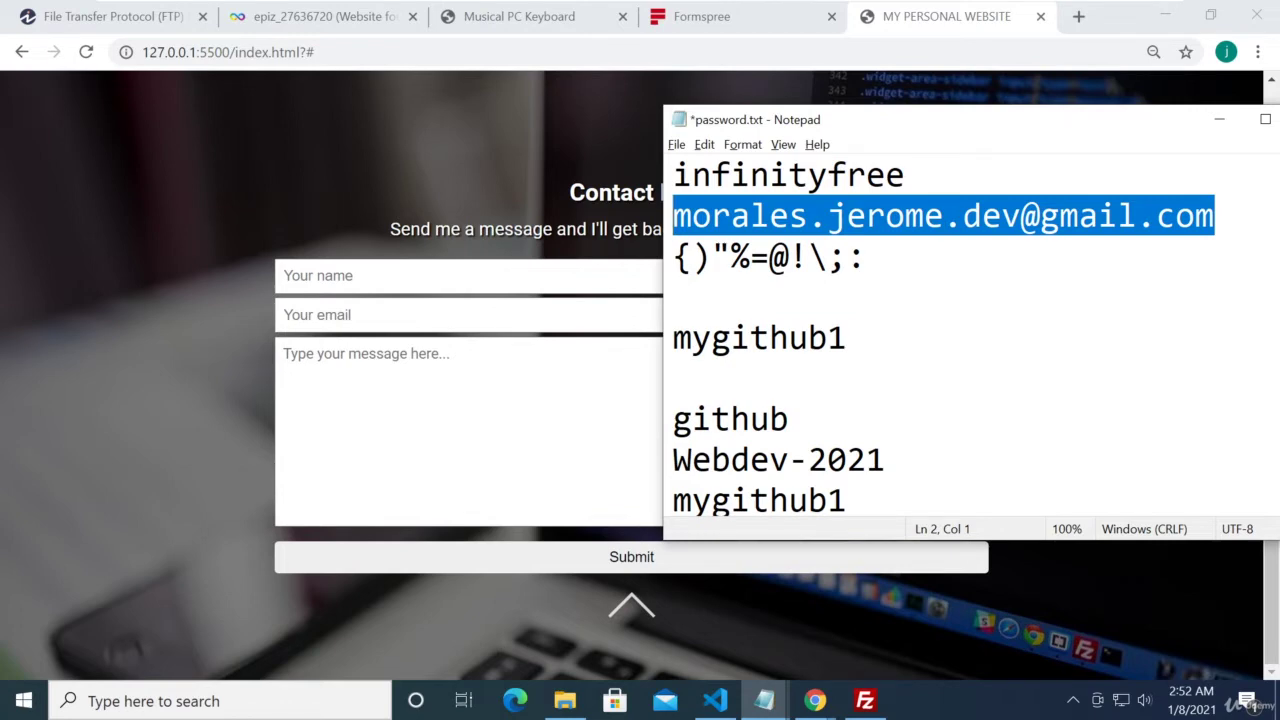
click(676, 297)
drag(1214, 216, 672, 216)
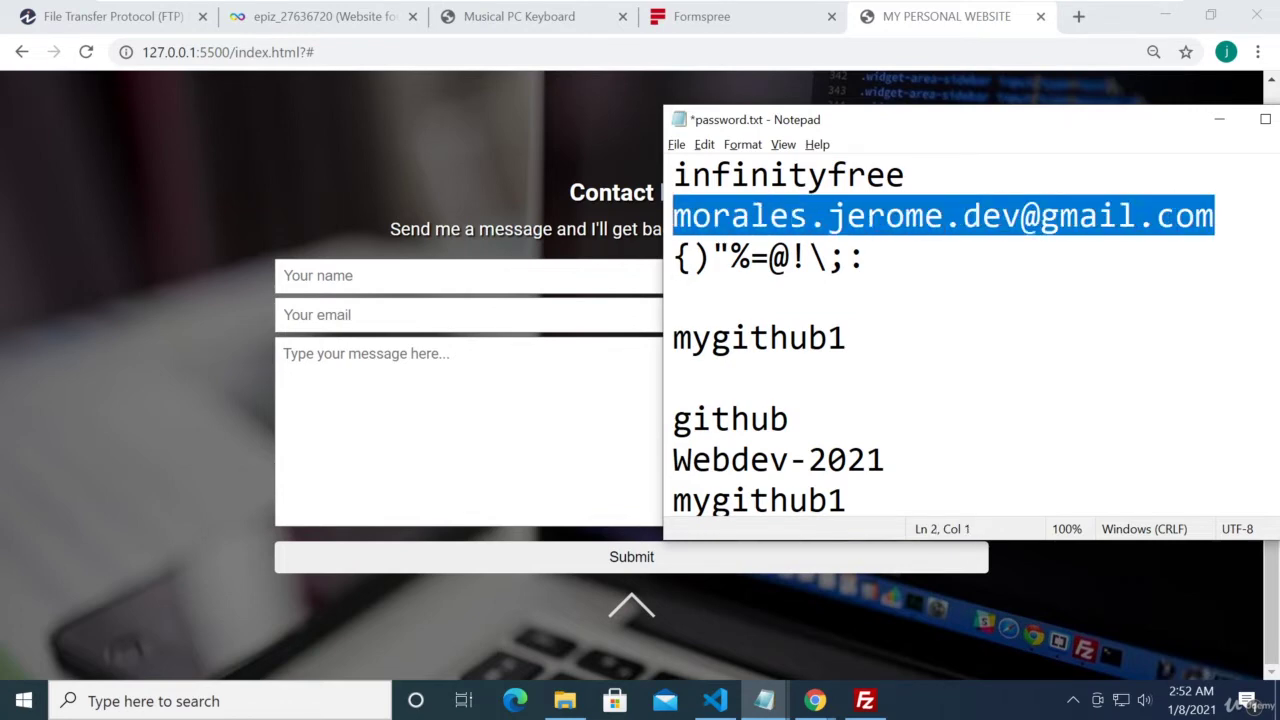